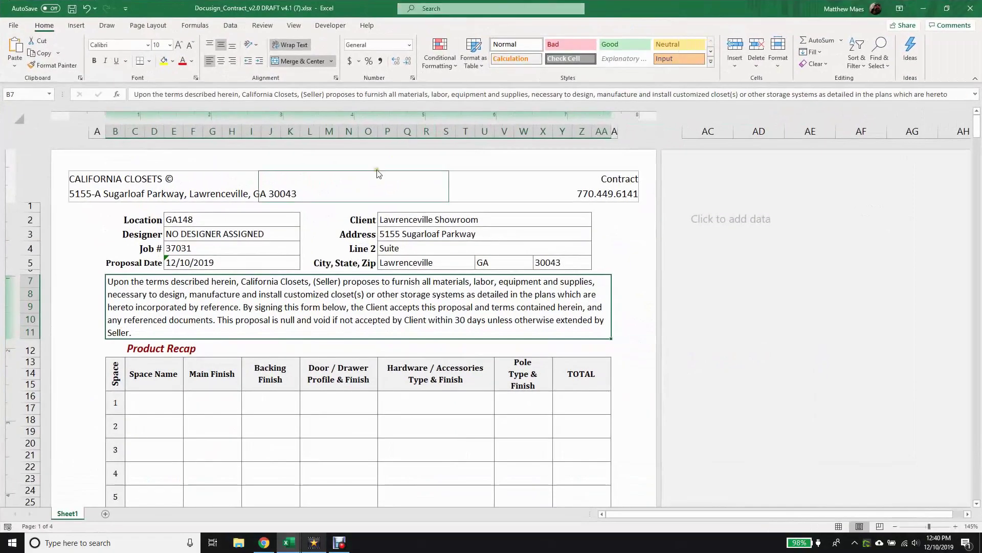
Replace NO DESIGNER ASSIGNED in the Designer field E3 with the designer's name.
click(218, 236)
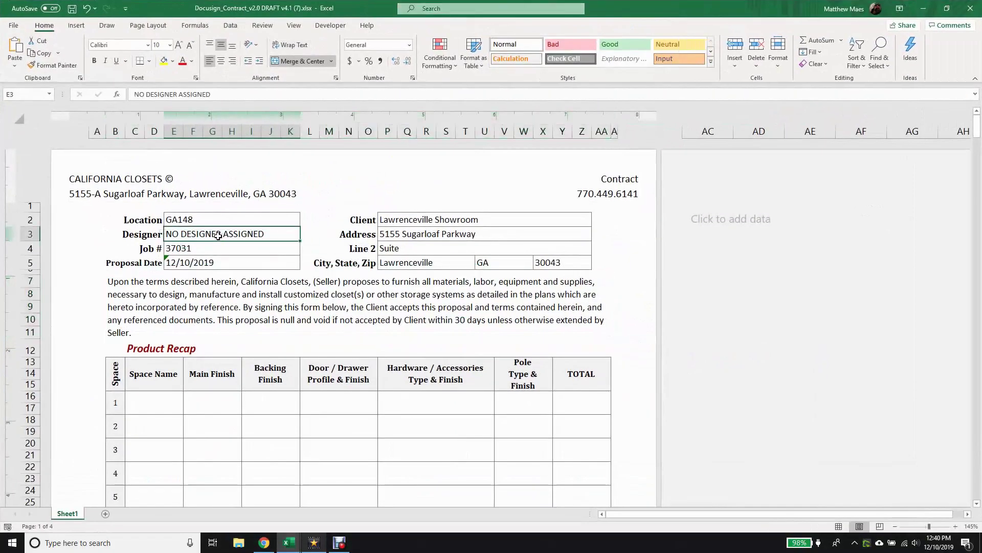
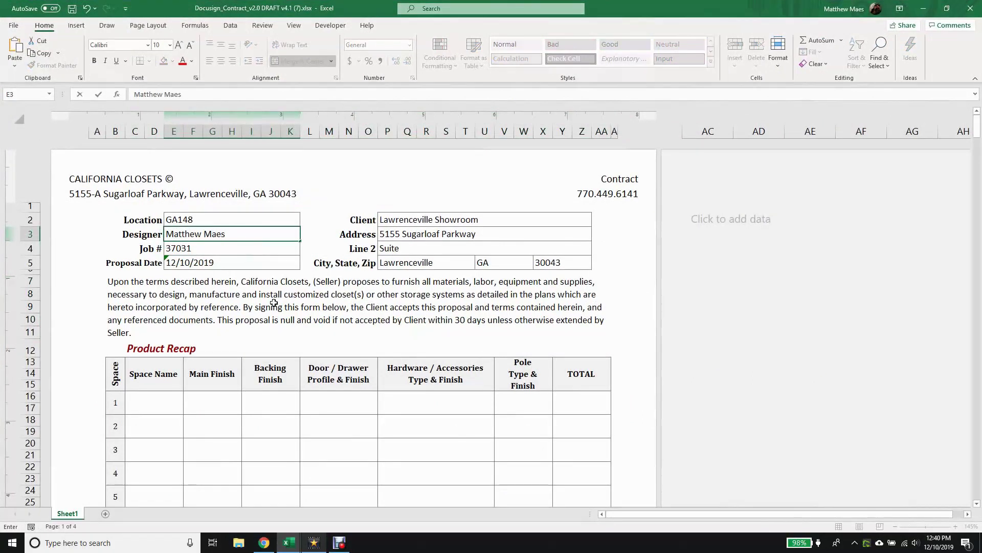
click(161, 412)
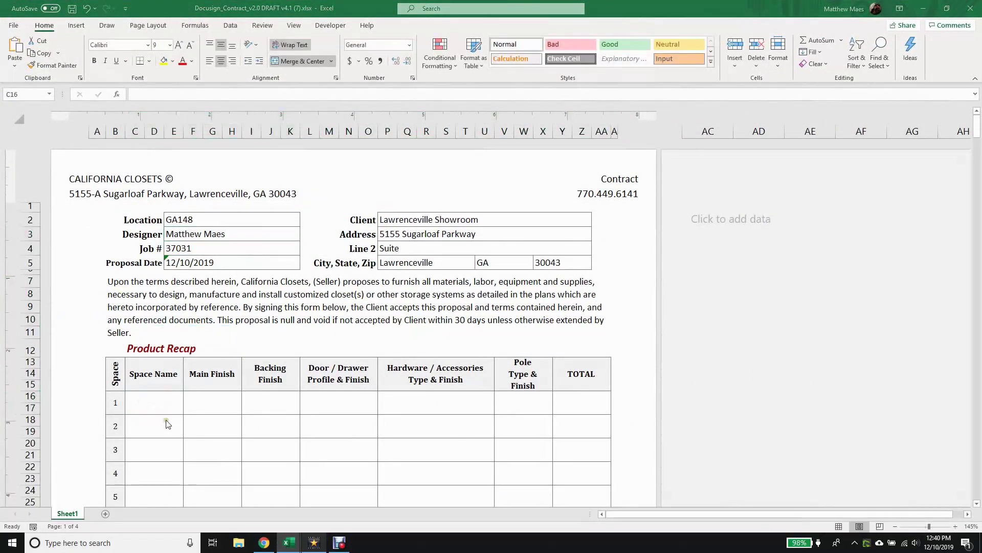
Enter space 1 as Master Closet, Classic White, No Backing, with Flat Slab - Linen Faces doors.
click(168, 400)
text(Master Closet)
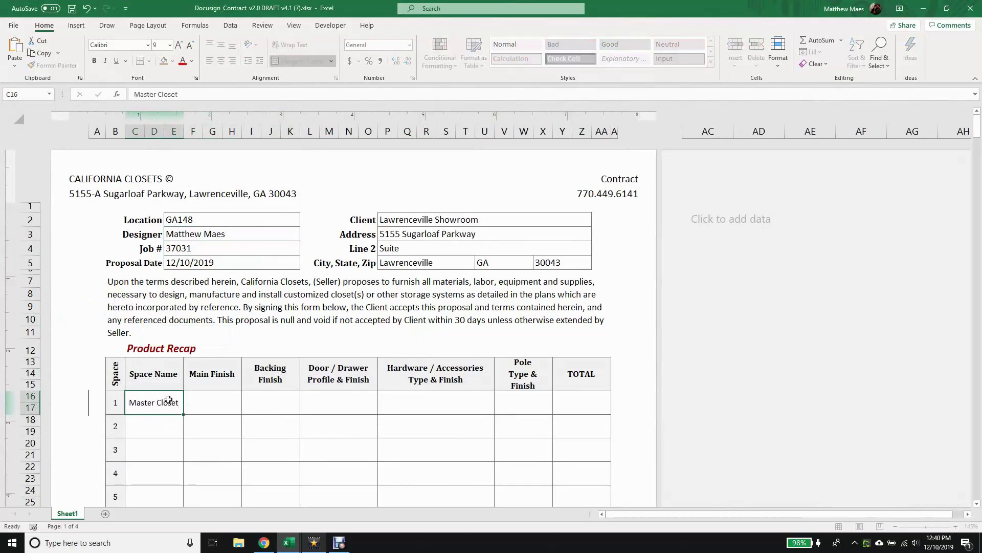
key(Tab)
text(Cla)
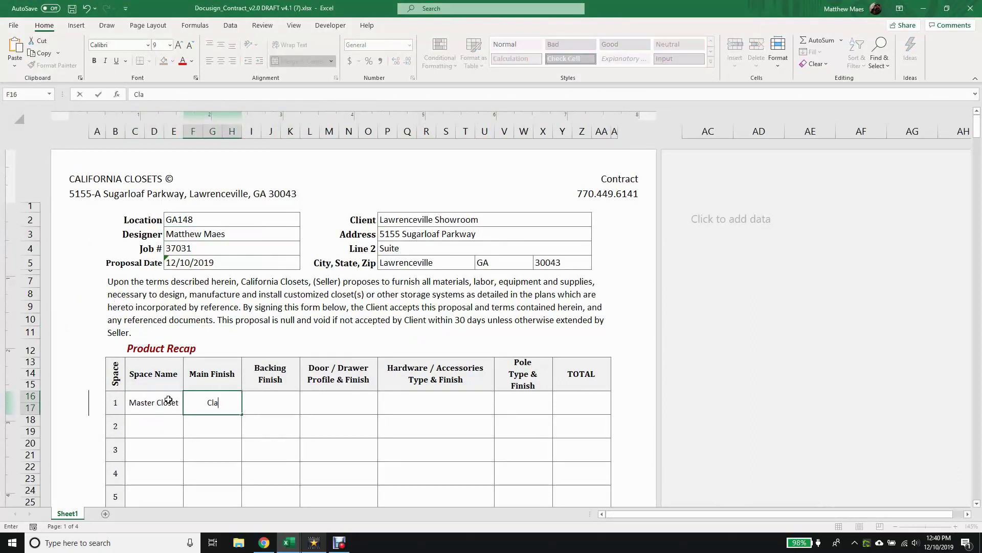
text(ssic White)
key(Tab)
text(No Backing)
key(Tab)
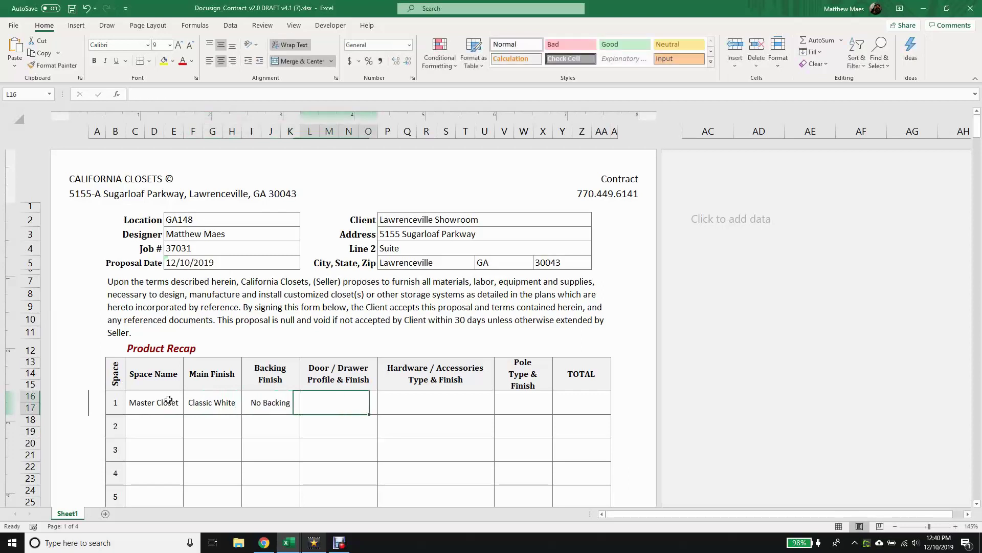
text(Flat Slab - )
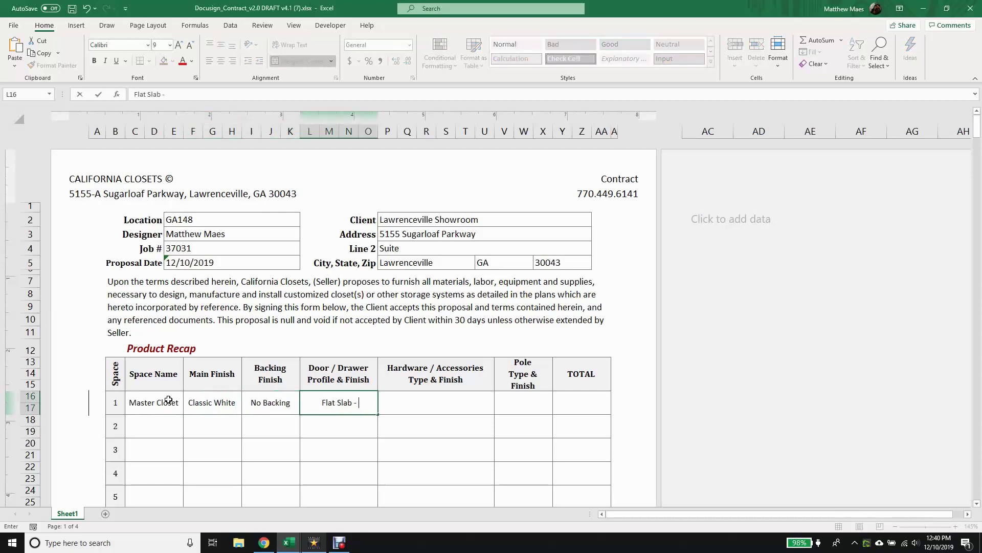
text(Linen Flaces)
key(Tab)
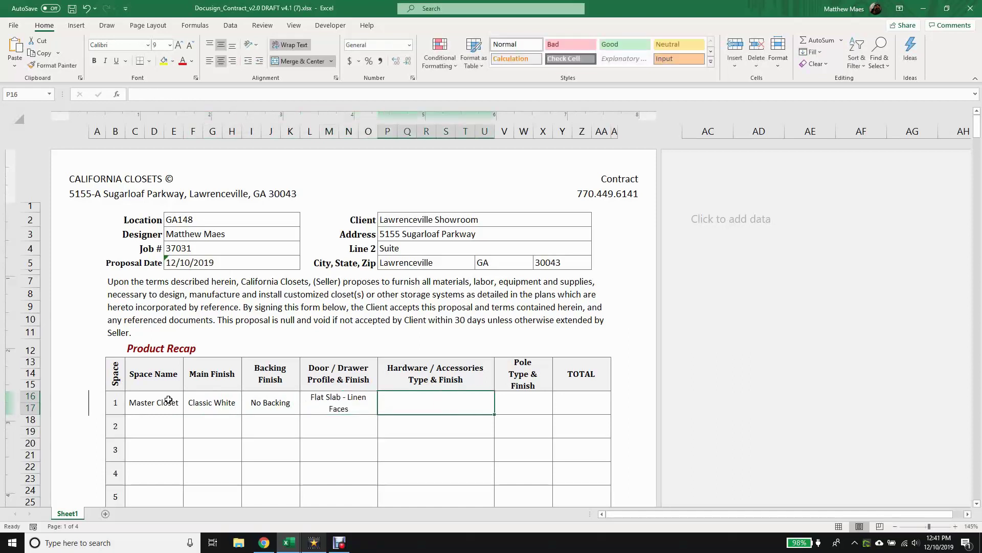
Add Elite 8 3/8" Handle and Elite Square Knob gold hardware, Fluted Pole, Gold, and total 5232.
text(Elite 8 3/8" Han)
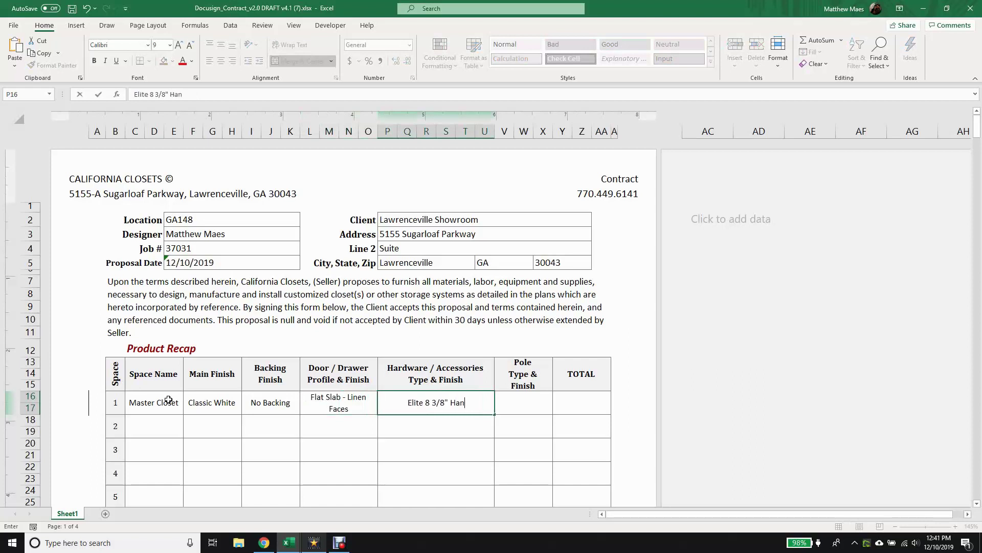
text(dle; Elite)
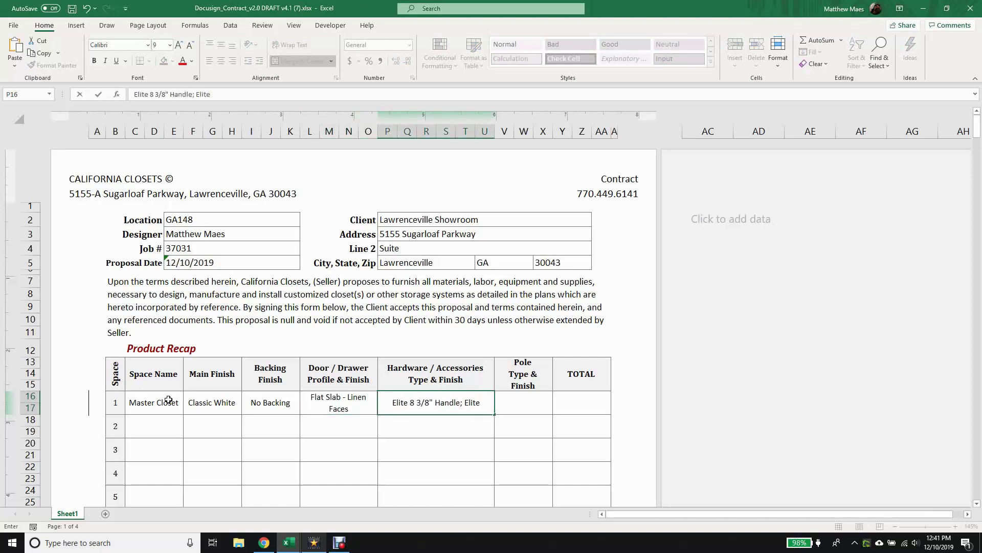
text( Sq)
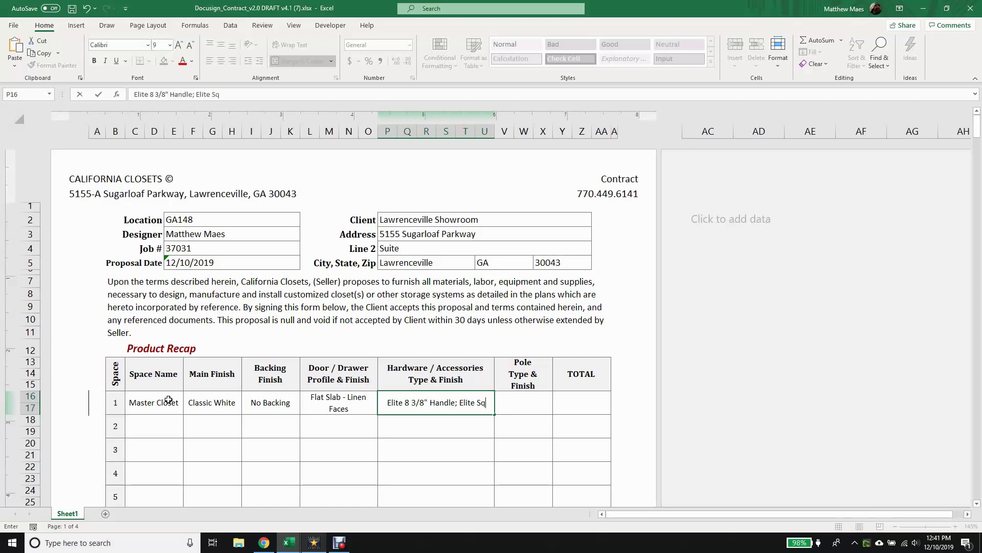
text(uare 1 1/2")
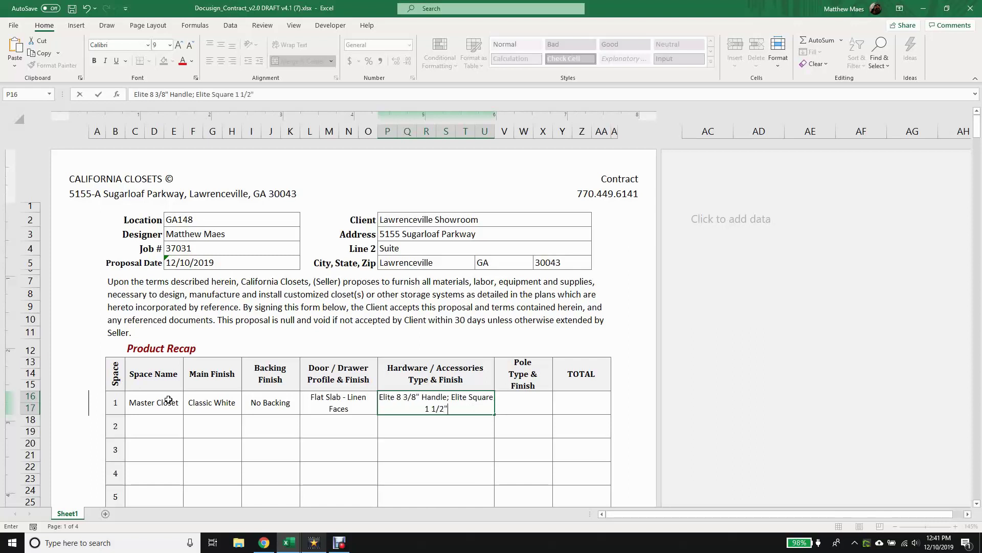
text( Knob, Gold)
key(Tab)
text(Flut)
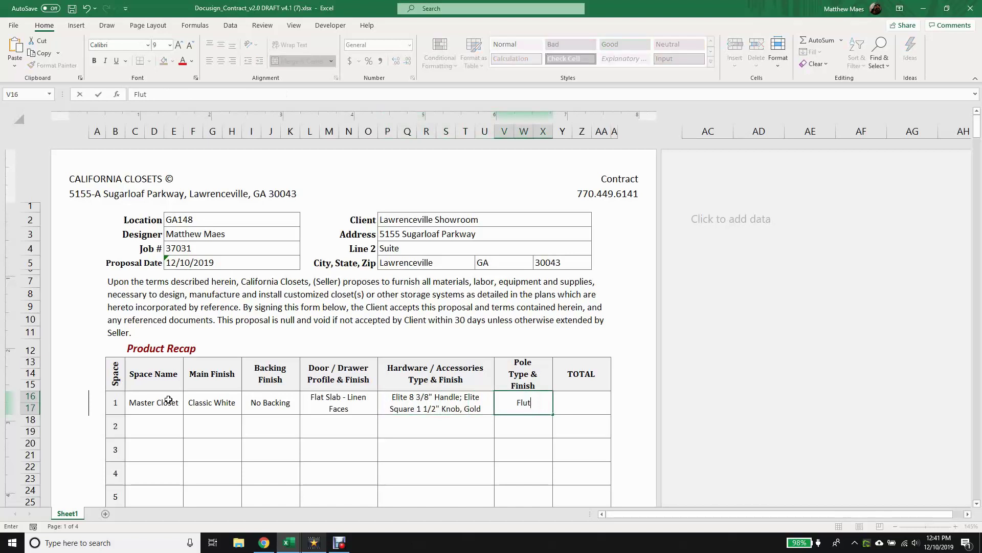
text(ed Pole, Gold)
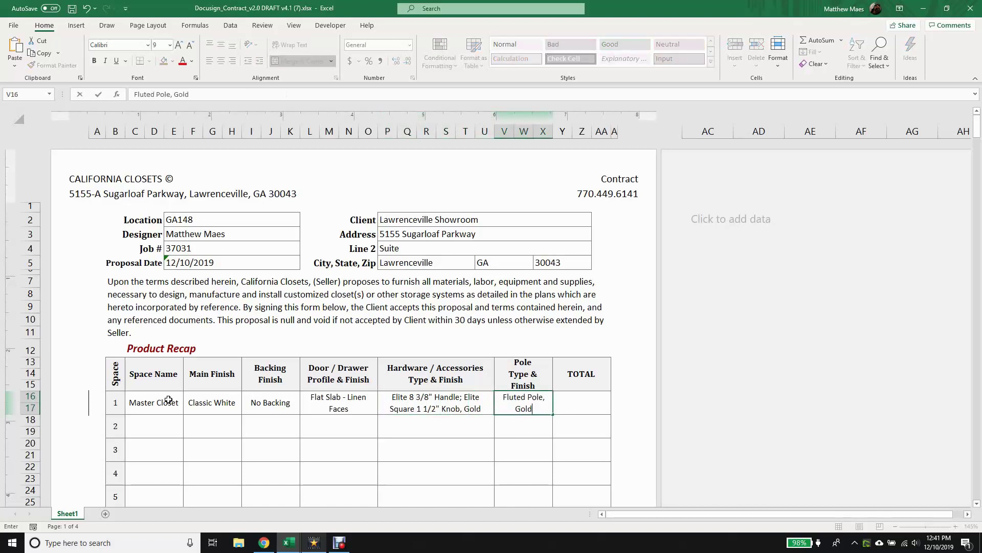
key(Tab)
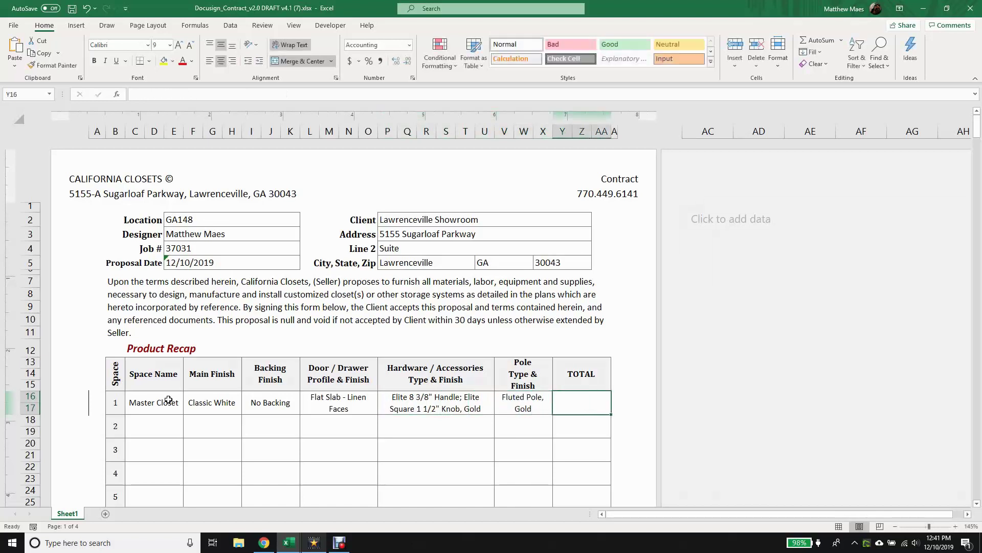
text(5232)
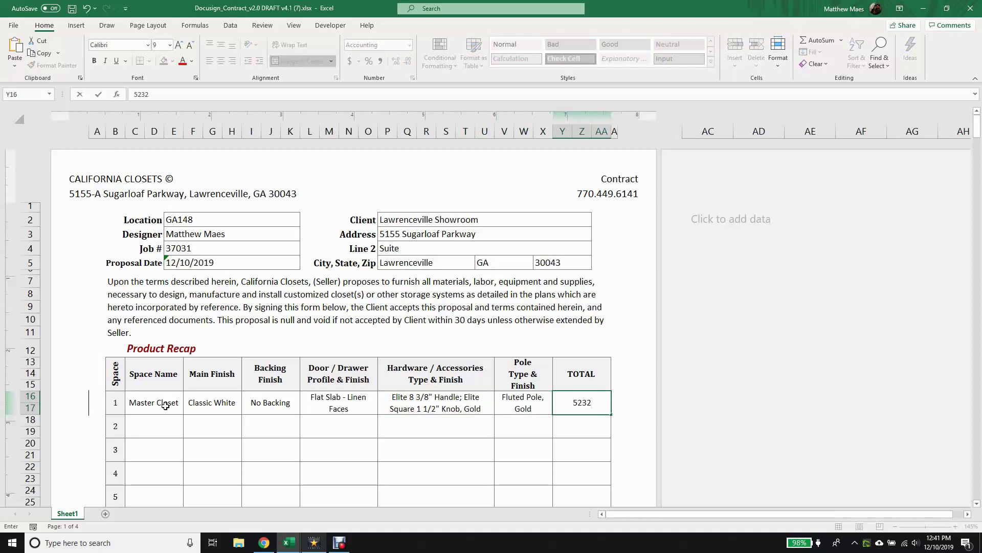
click(155, 423)
Enter Aluflex 80 Sliding Doors with n/a finishes and White - 4mm EF Frosted, Low Iron doors.
text(A)
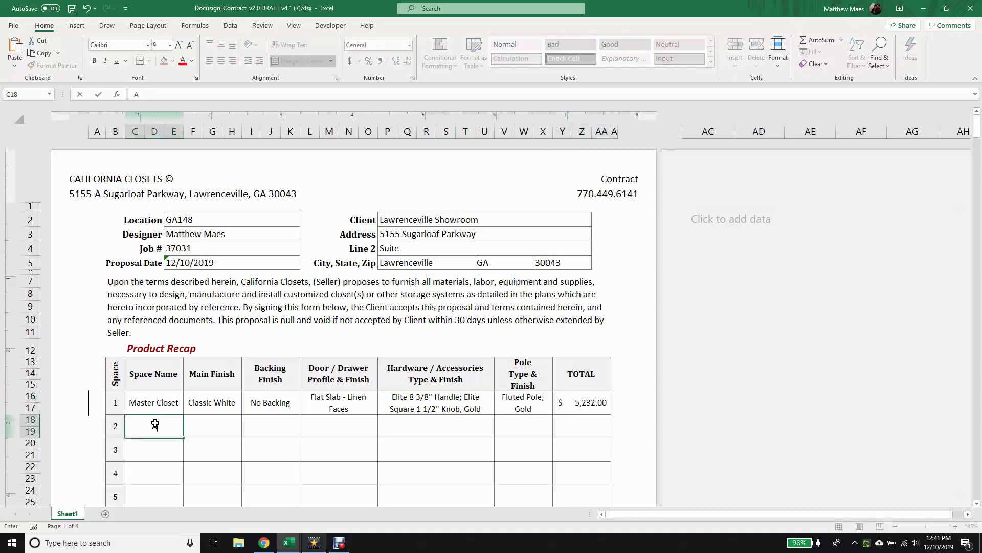
text(luflex 80 Sliding Doors)
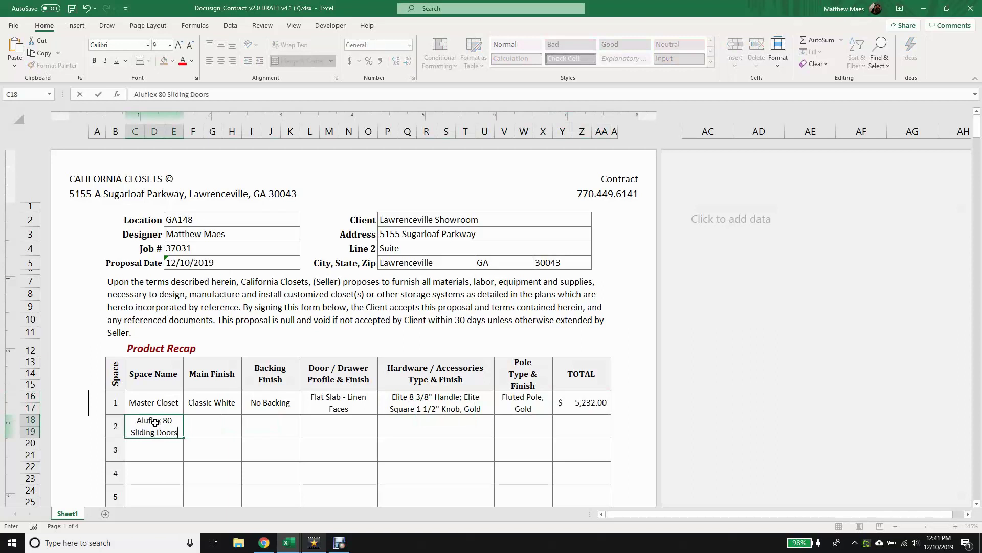
key(Tab)
key(Tab)
text(n/)
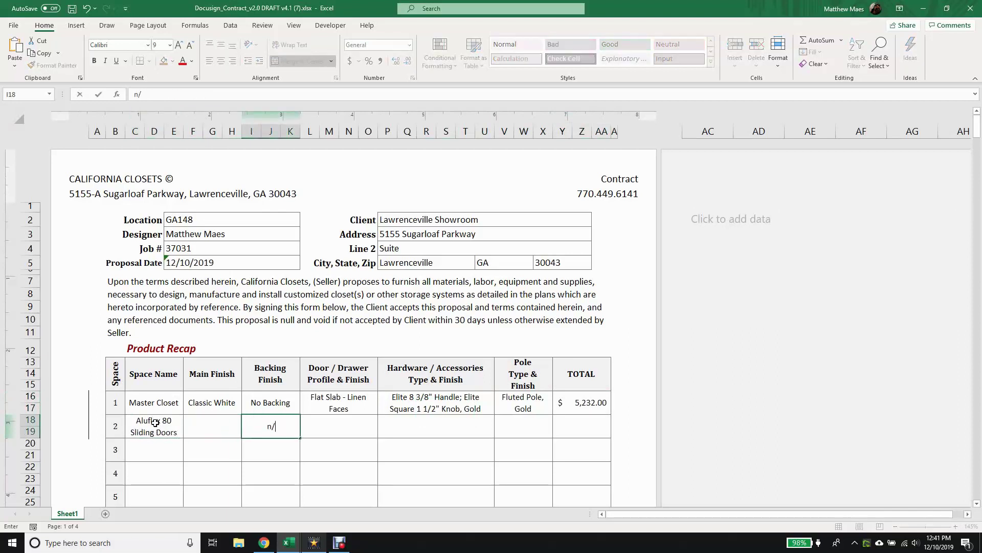
key(shift+Tab)
text(na)
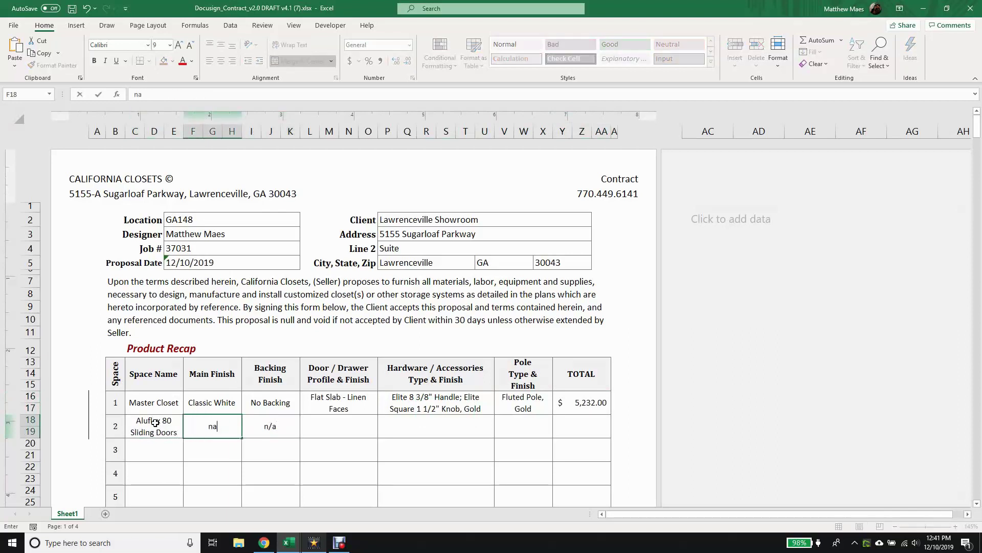
text(/a)
key(Tab)
key(Tab)
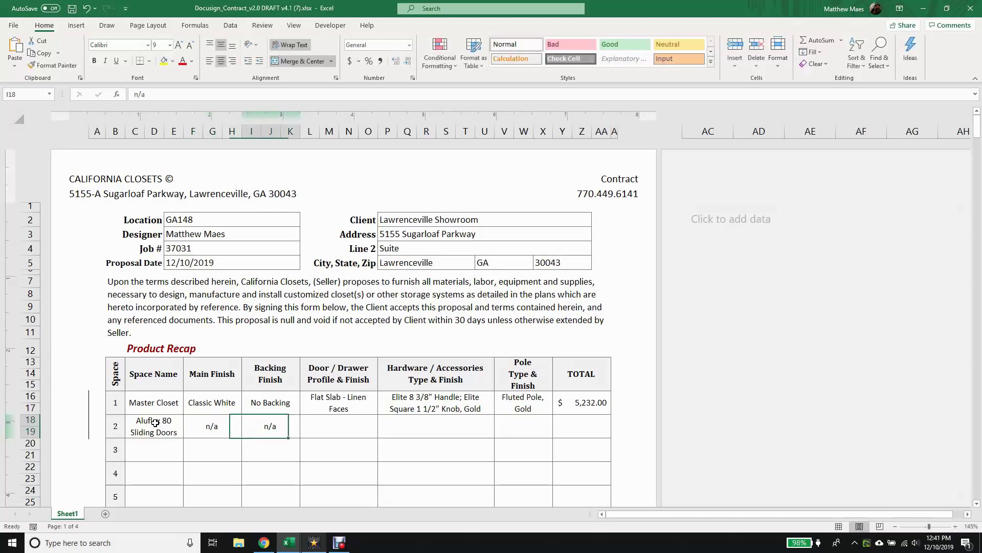
text(White )
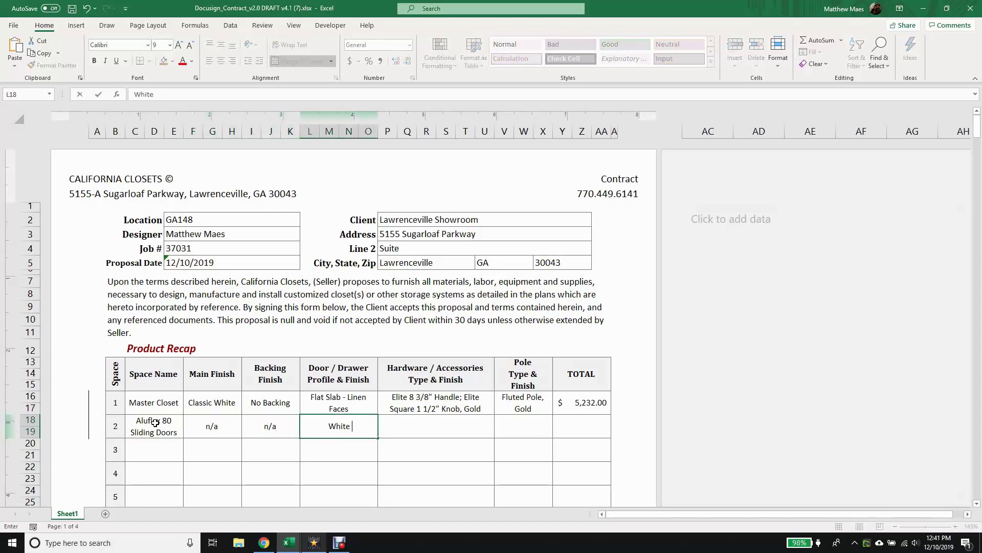
text(- 4mm EF Froste)
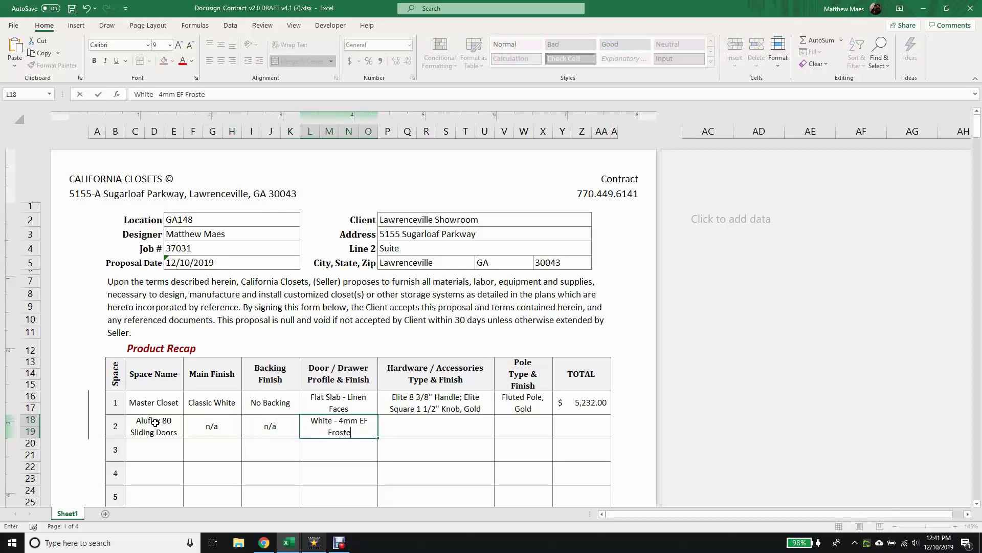
text(d, Low Iron)
key(Tab)
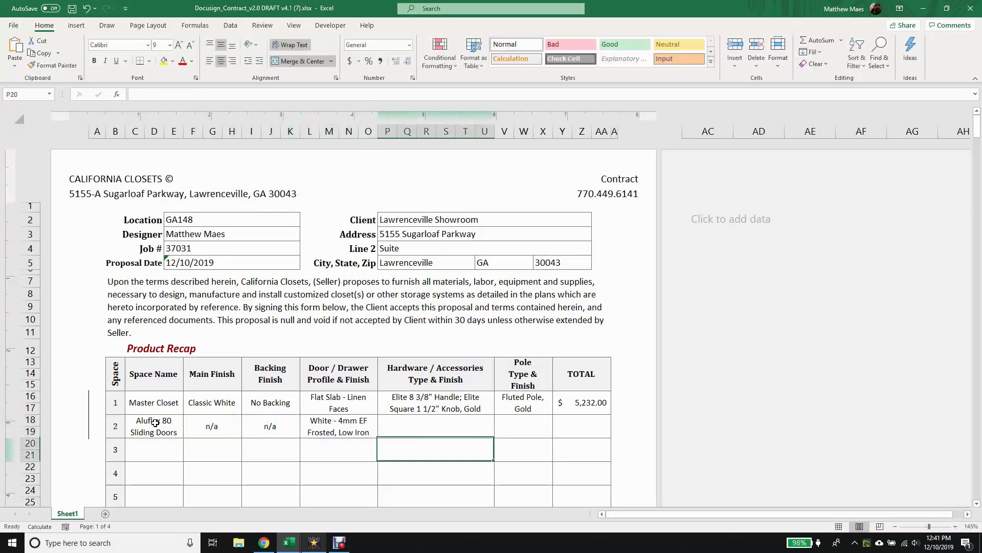
Add Matte Aluminum Frame hardware, n/a pole type and a 1823 total for line 2.
text(Ma)
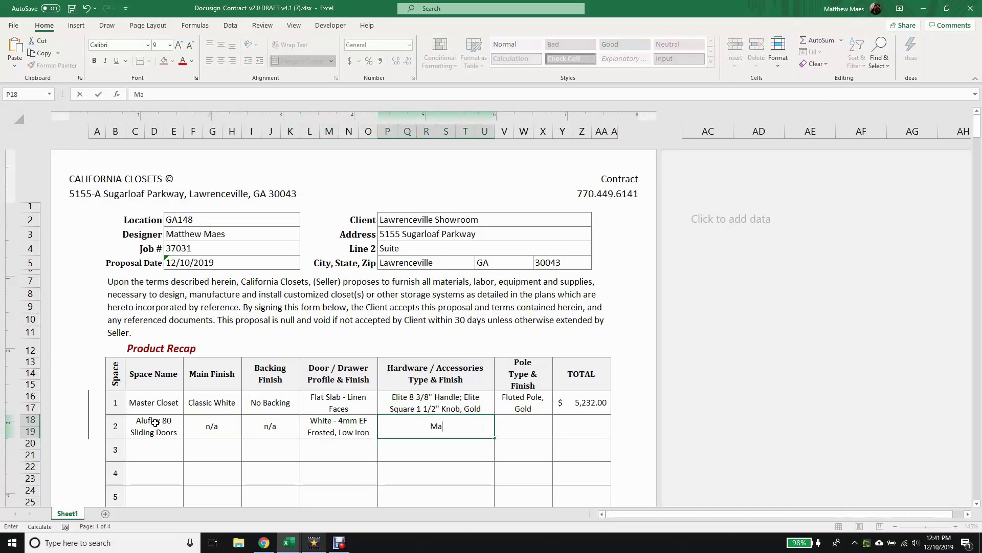
text(tte Aluminum Frame)
key(Tab)
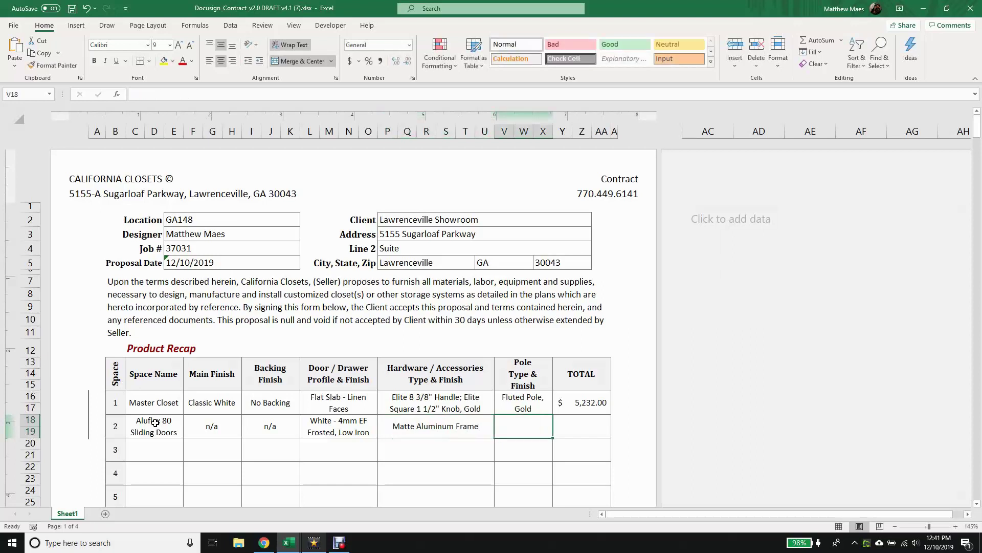
text(n/a)
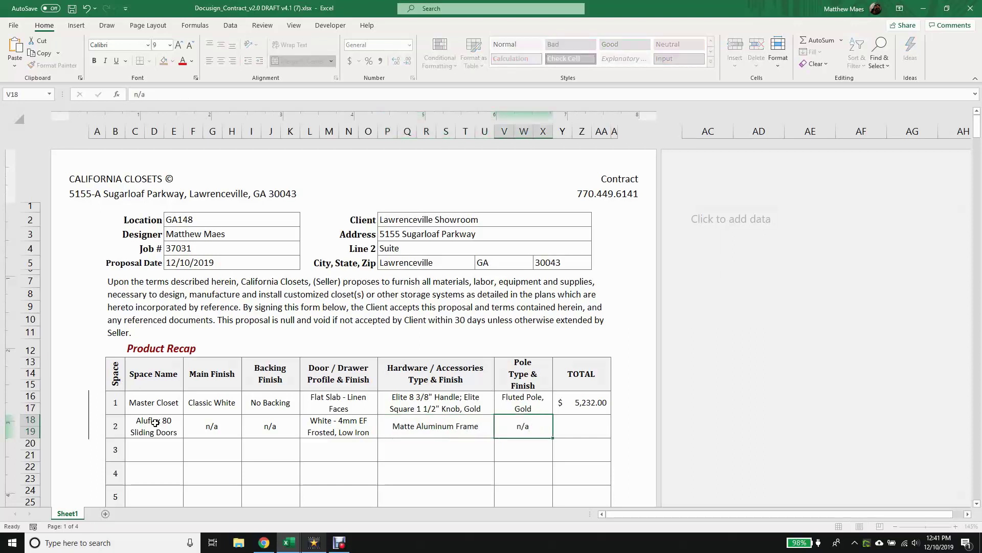
key(Tab)
text(1823)
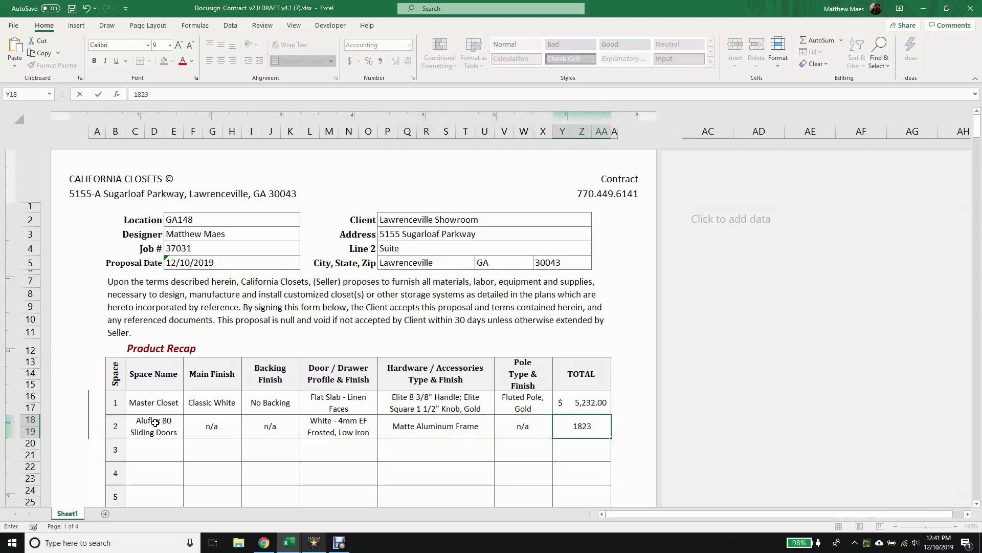
key(Tab)
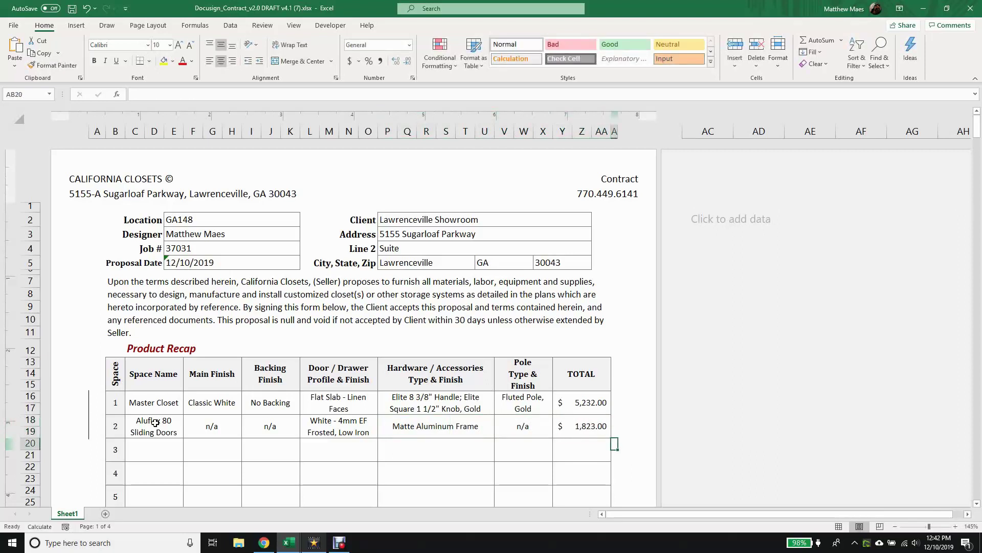
Inspect the subtotal formula and the Other adjustment line's amount cell.
scroll(378, 433, down, 9)
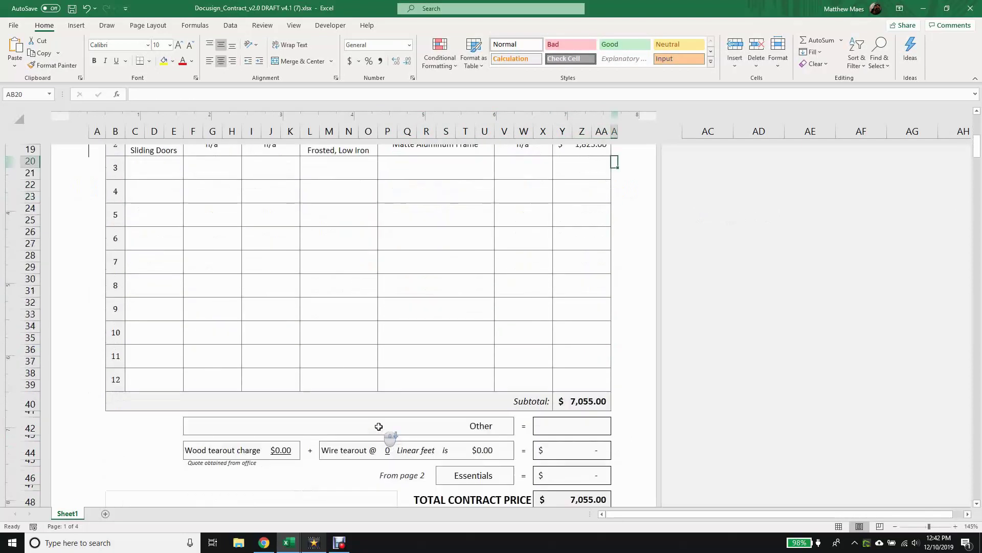
click(578, 294)
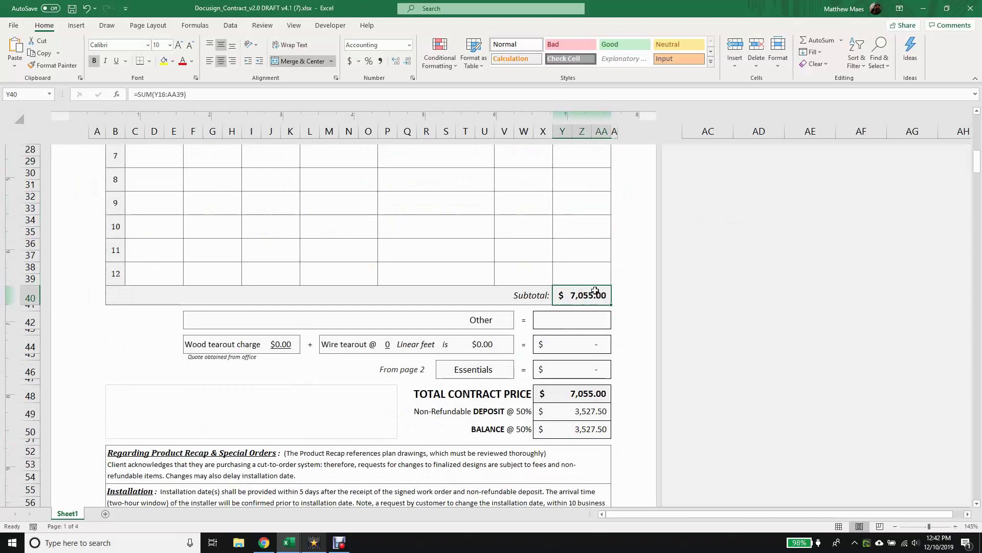
click(587, 318)
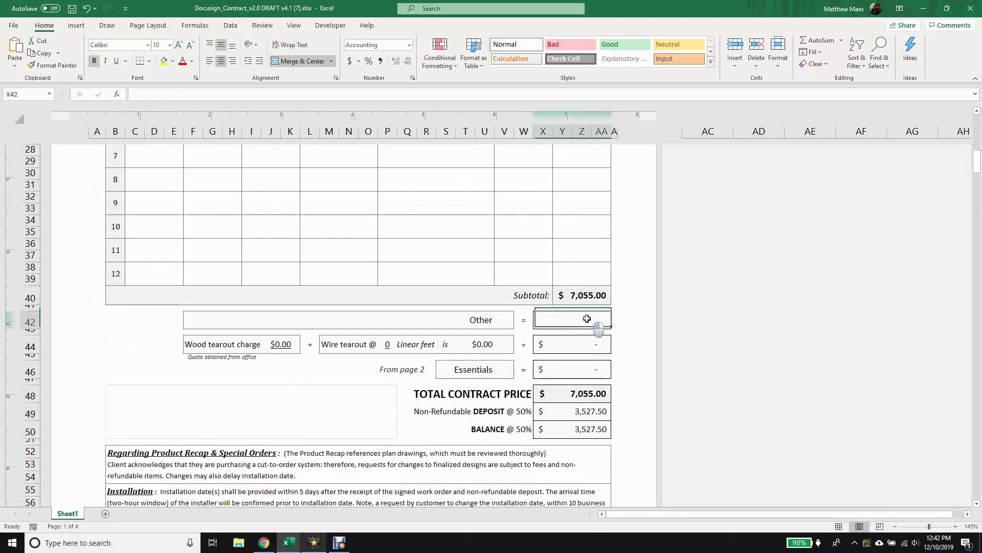
Label the Other line 'Addtl Installation charge, or whatever you want here' with amount 150.
click(485, 322)
text(Addtl Ins)
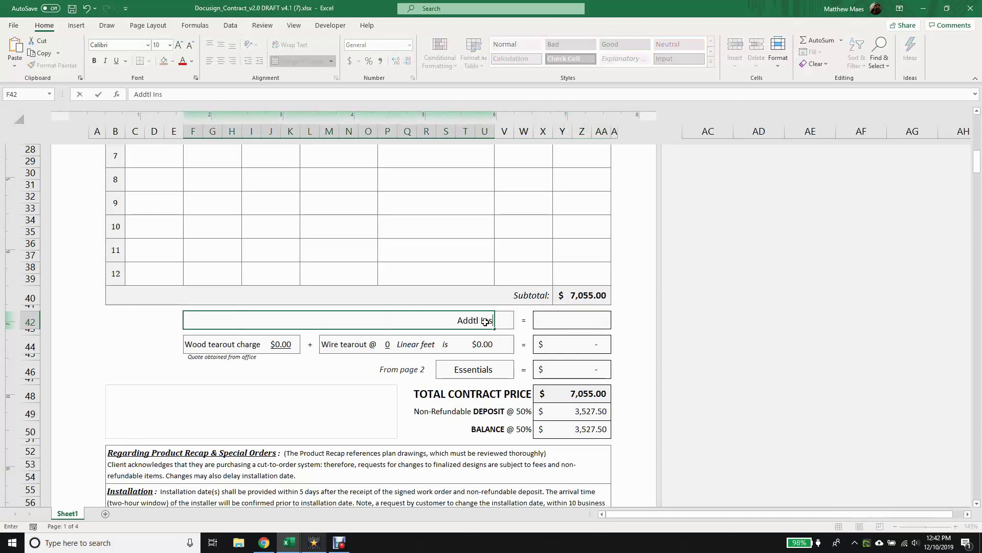
text(tallation c)
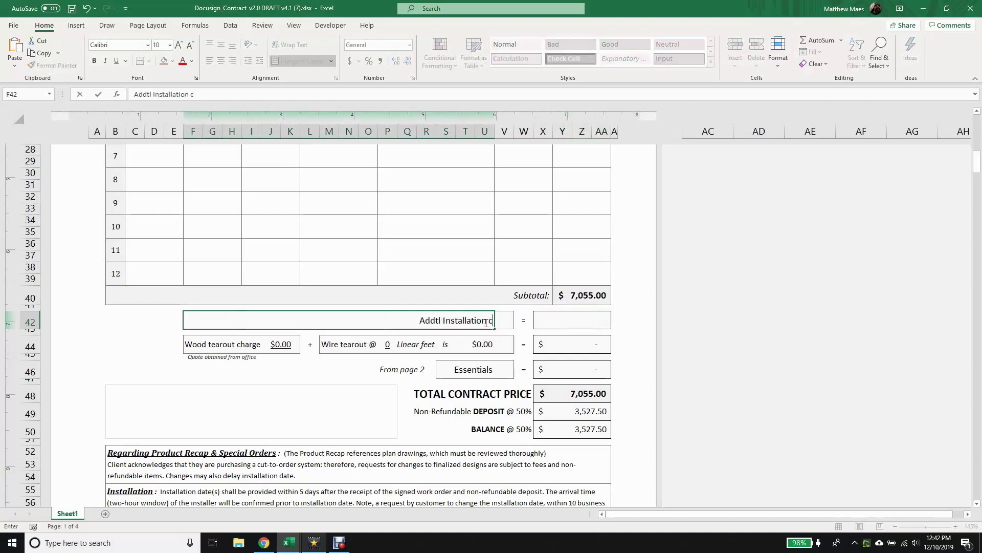
text(harge, or what)
key(BackSpace)
text(atever you want here)
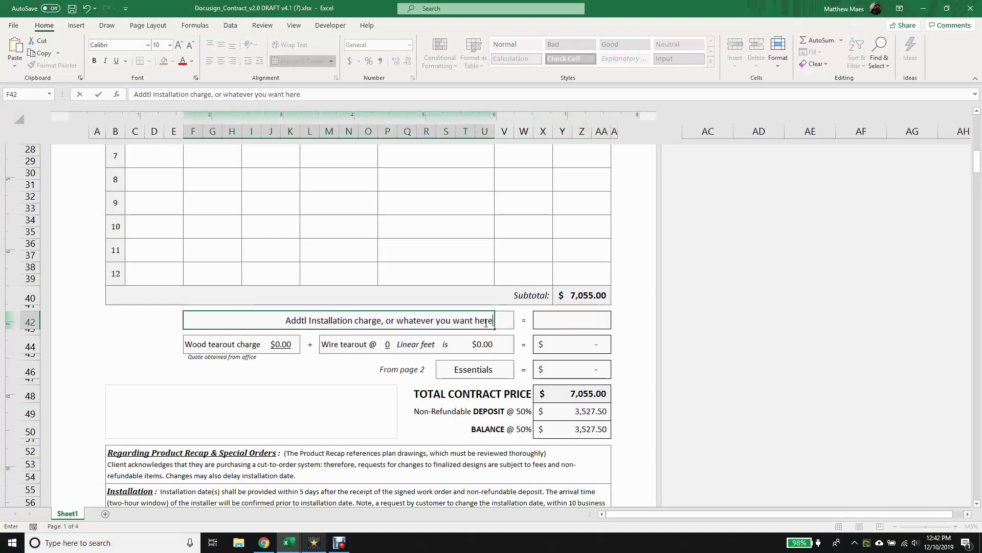
key(ctrl+Return)
key(Tab)
key(Tab)
text(150)
key(Return)
Relabel the line 'OR put in promo' and change its amount to a -450 discount.
click(486, 321)
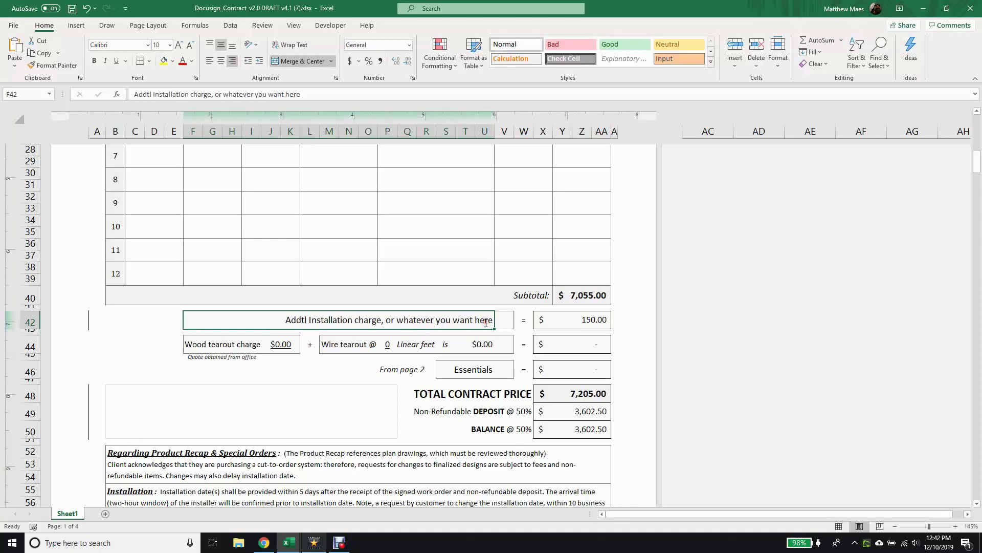
text(OR put in)
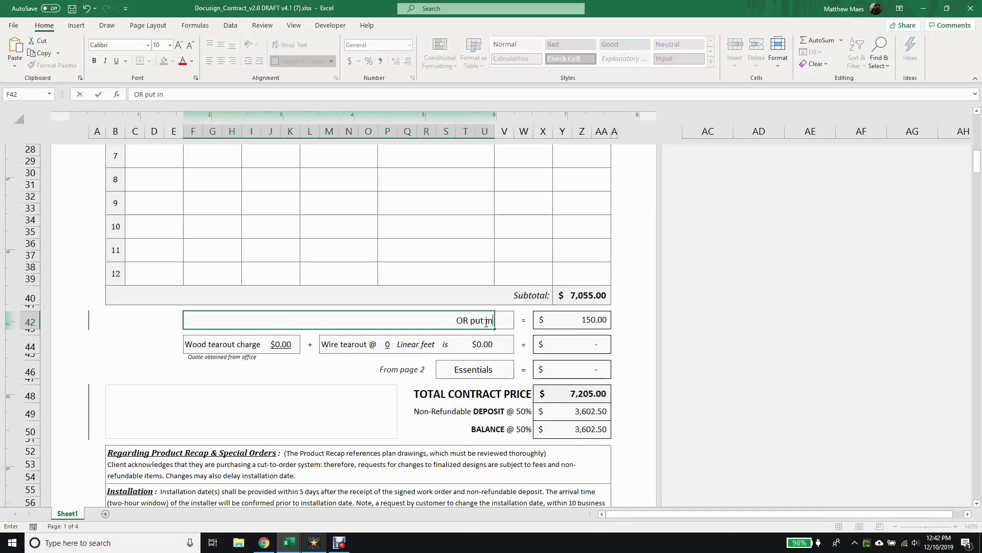
text( promo)
key(Return)
key(Up)
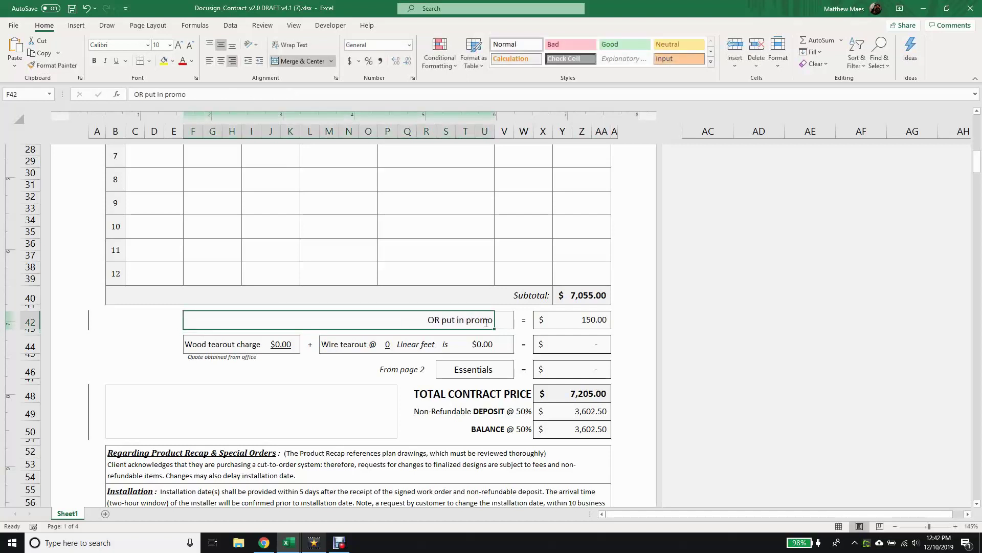
key(Tab)
text(150)
text(-)
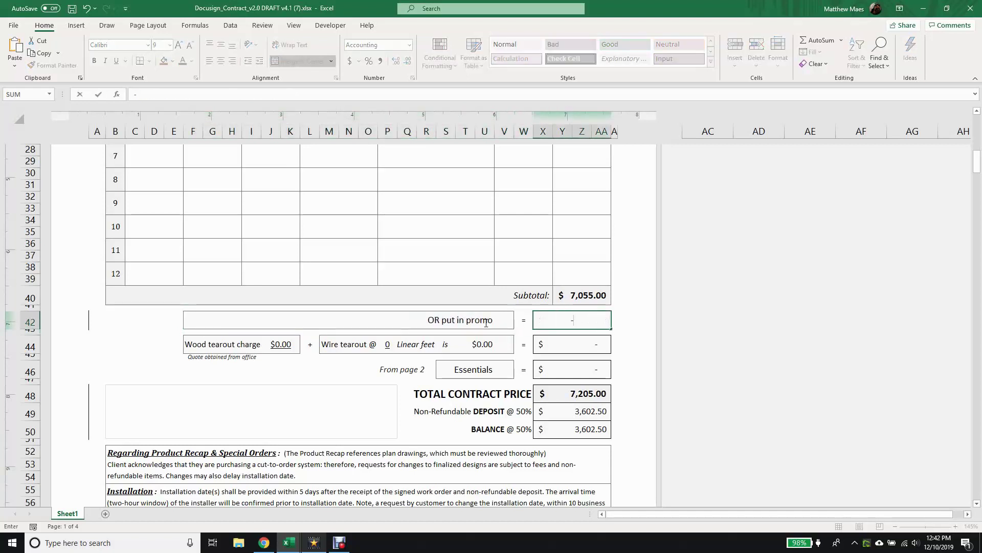
text(450)
key(Return)
Rename the adjustment label to 'Friends & Family'.
key(Up)
key(Left)
key(Left)
text(Friend)
text(s & Fimal)
key(BackSpace)
key(BackSpace)
key(BackSpace)
key(BackSpace)
text(amily)
key(Return)
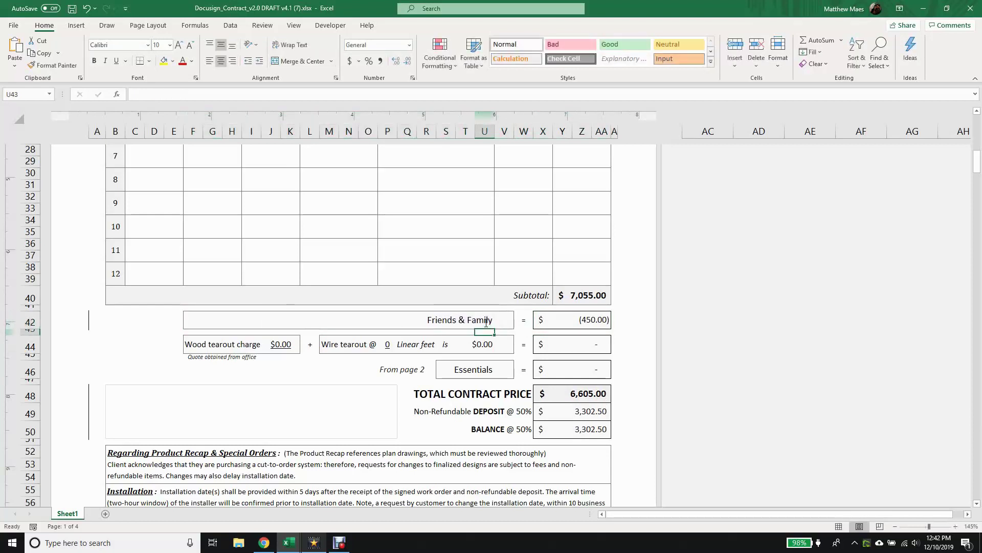
click(268, 348)
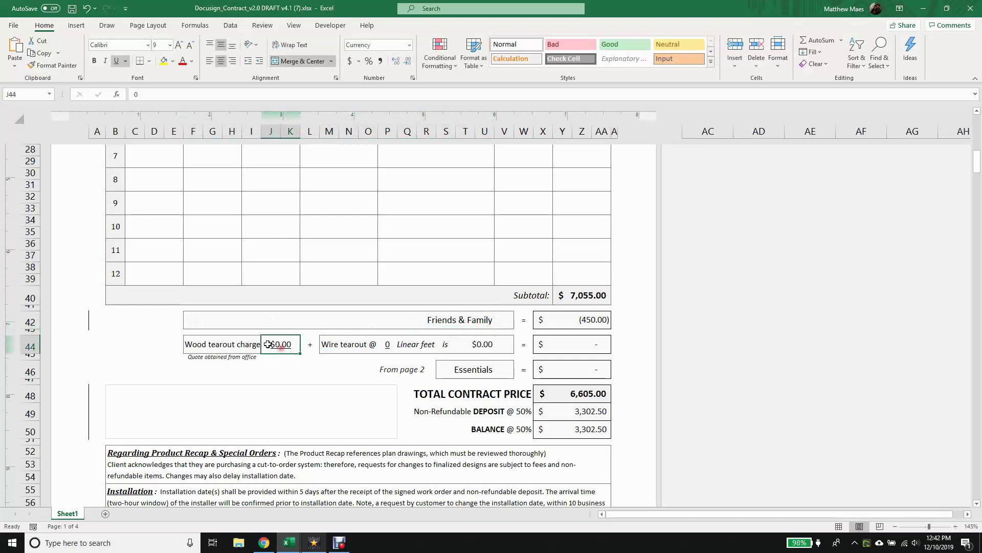
Enter a 250 wood tearout charge and 30 linear feet of wire tearout.
text(250)
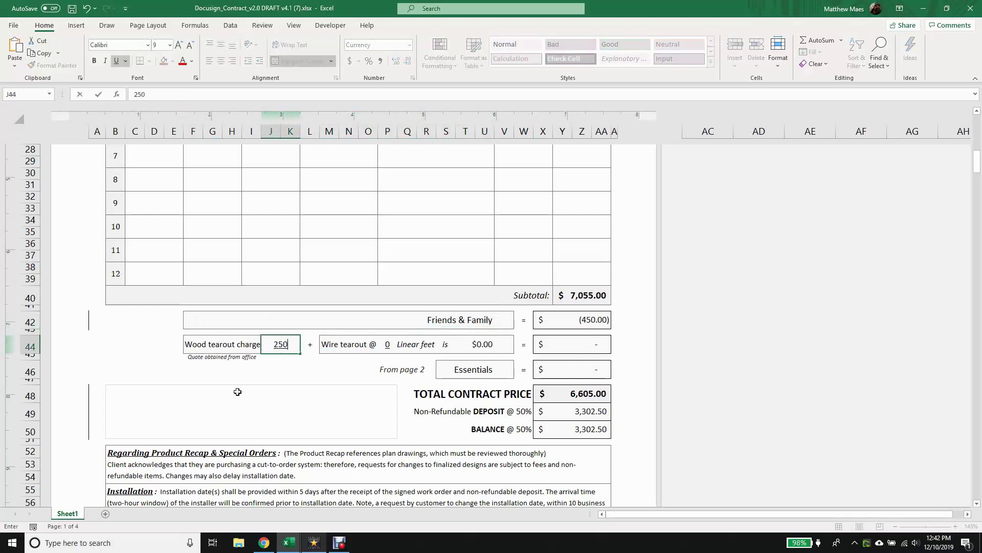
click(387, 349)
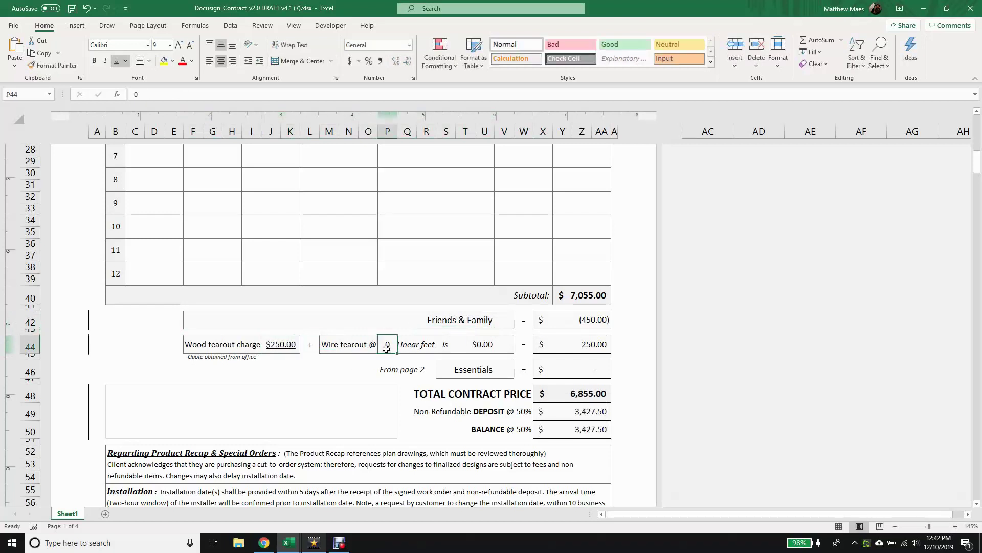
text(30)
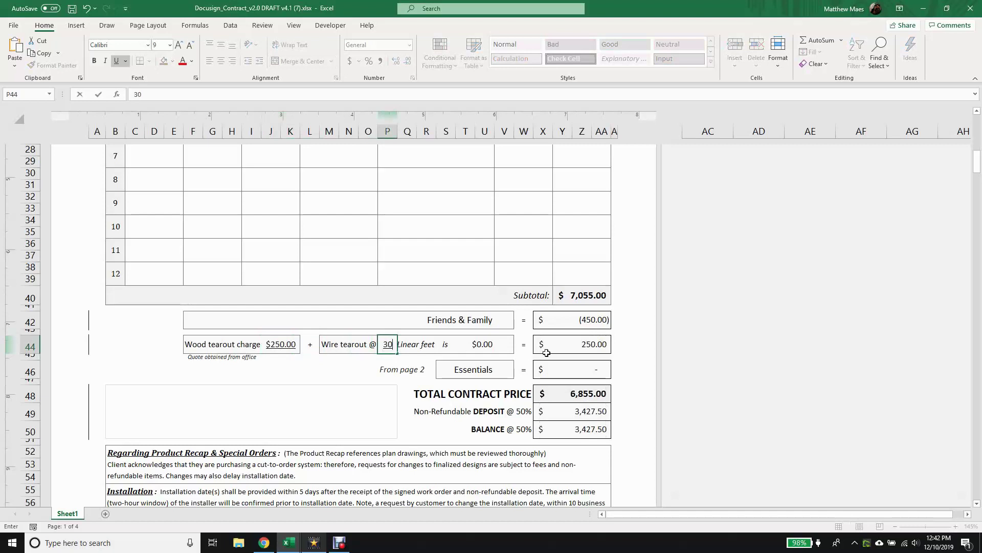
click(587, 348)
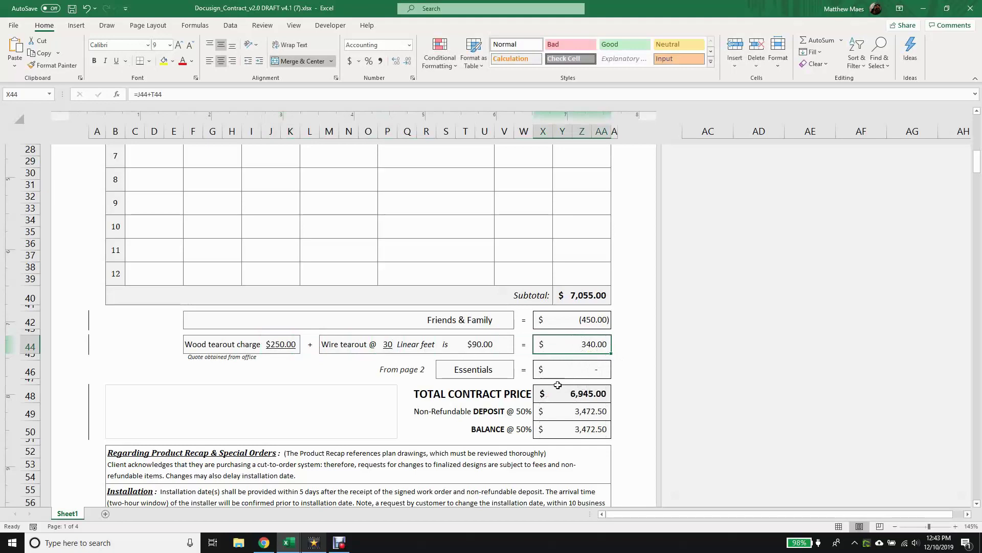
click(492, 372)
Name the first two Essentials items 'Essentials Item 1' and 'Essentials Item 2'.
scroll(493, 368, down, 20)
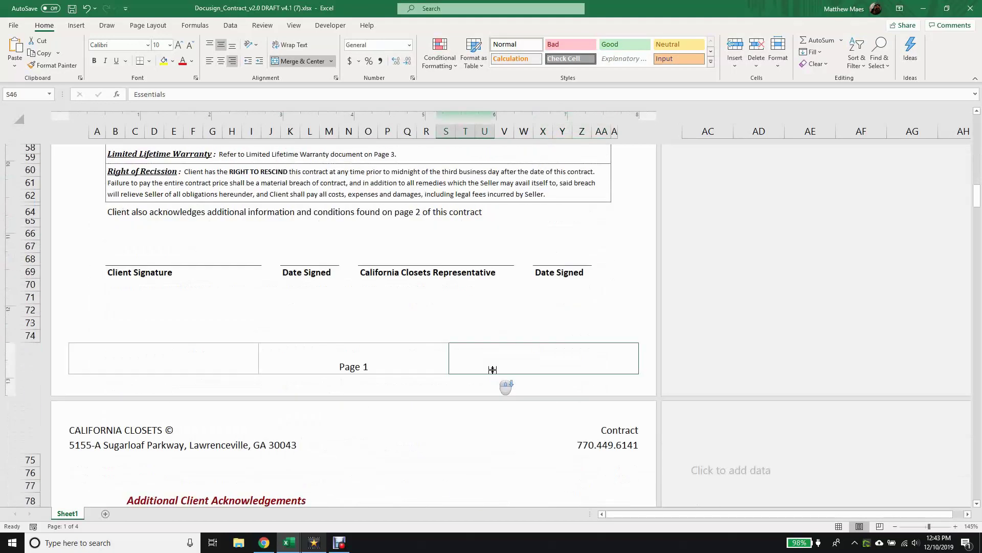
click(313, 292)
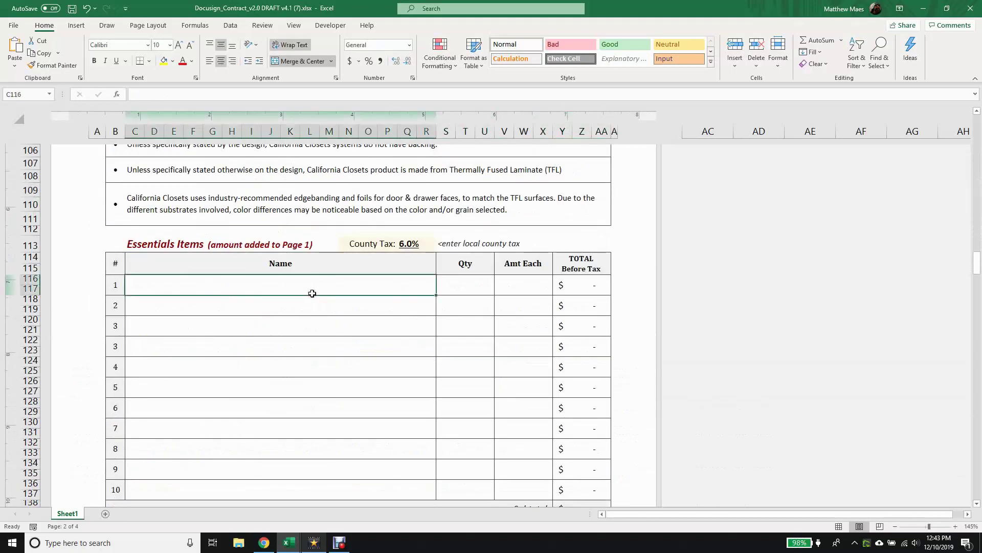
text(Essentiam)
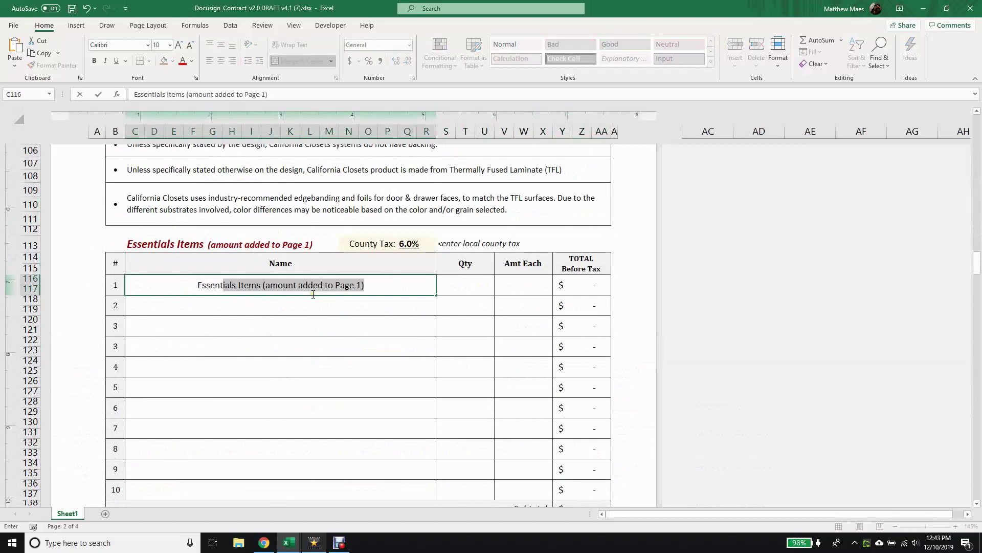
key(BackSpace)
key(BackSpace)
key(BackSpace)
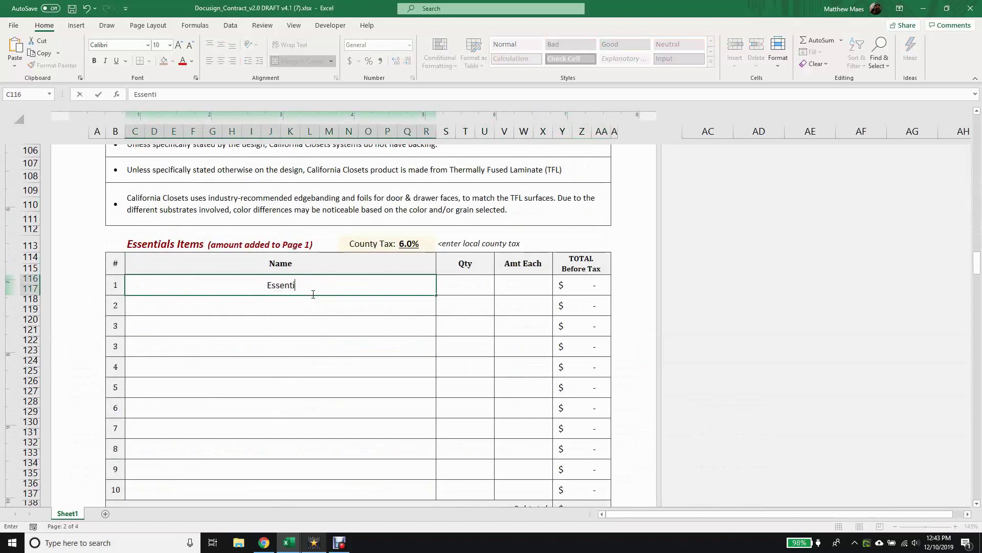
text(als Item 1)
key(Return)
text(Essentia)
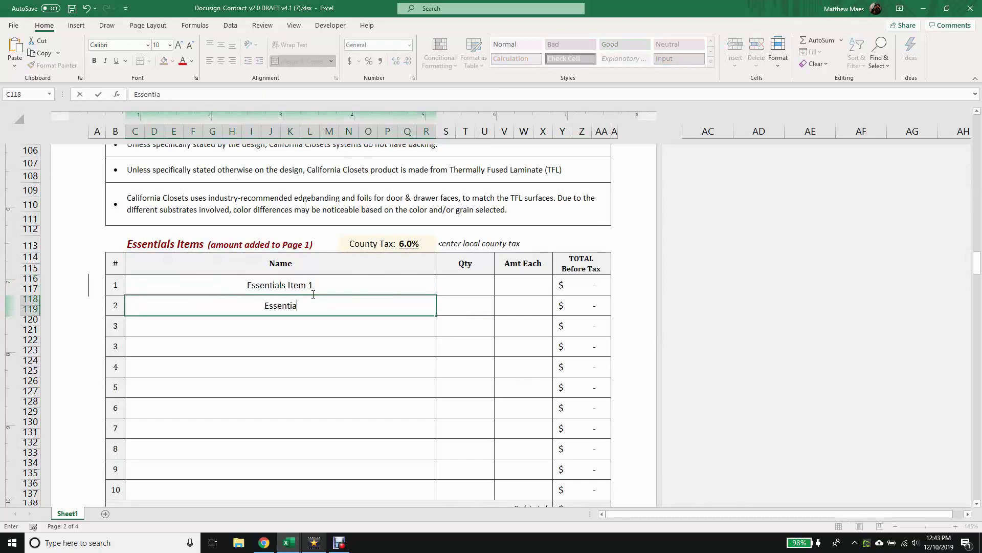
text(ls Item 2)
Give the two items quantities 1 and 10 at $100 and $1 each.
click(452, 285)
text(1)
click(463, 305)
text(2)
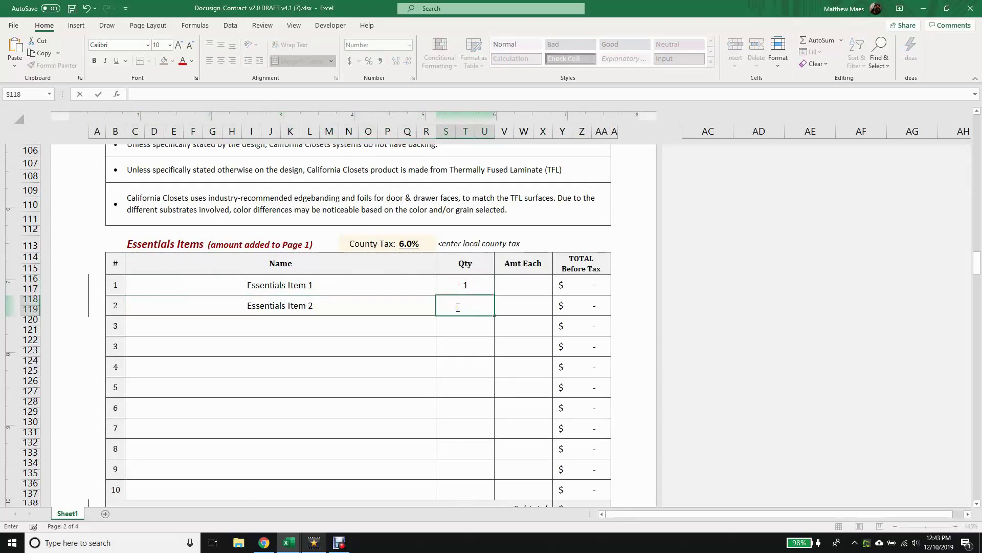
text(10)
click(529, 285)
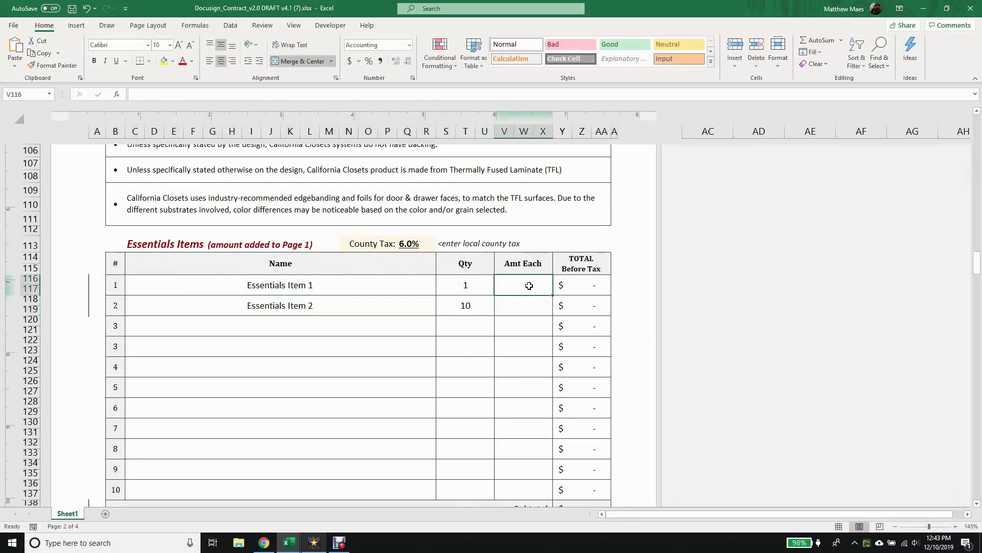
text(100)
click(530, 311)
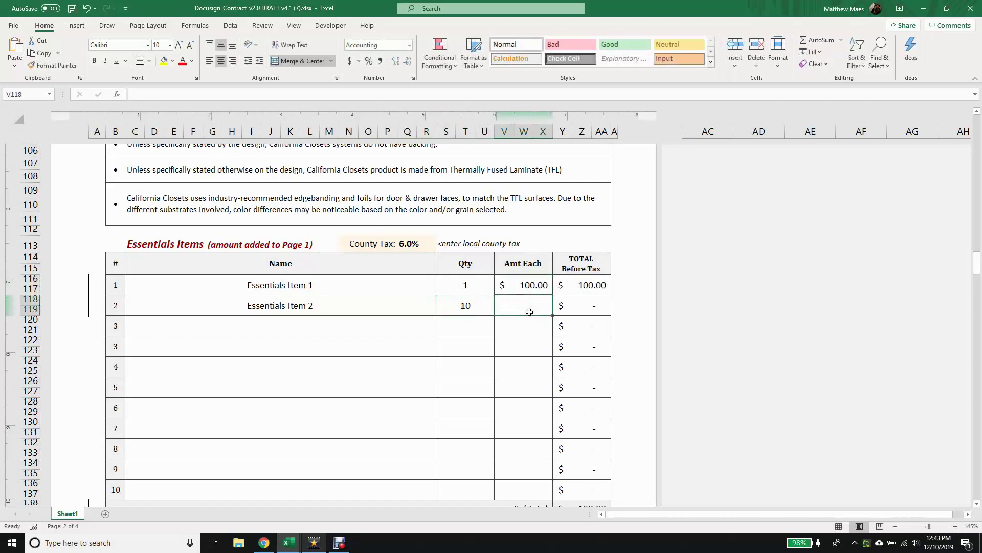
text(1)
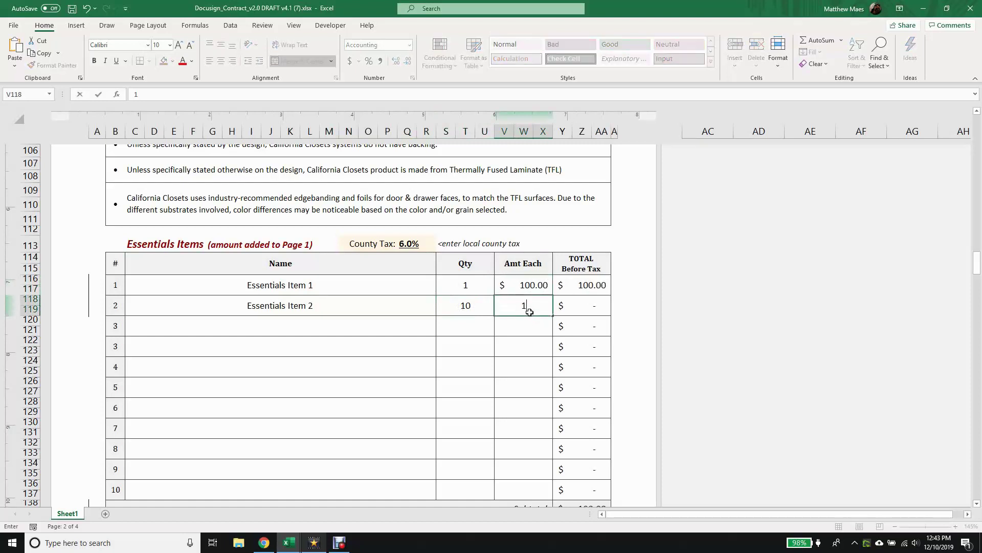
click(523, 327)
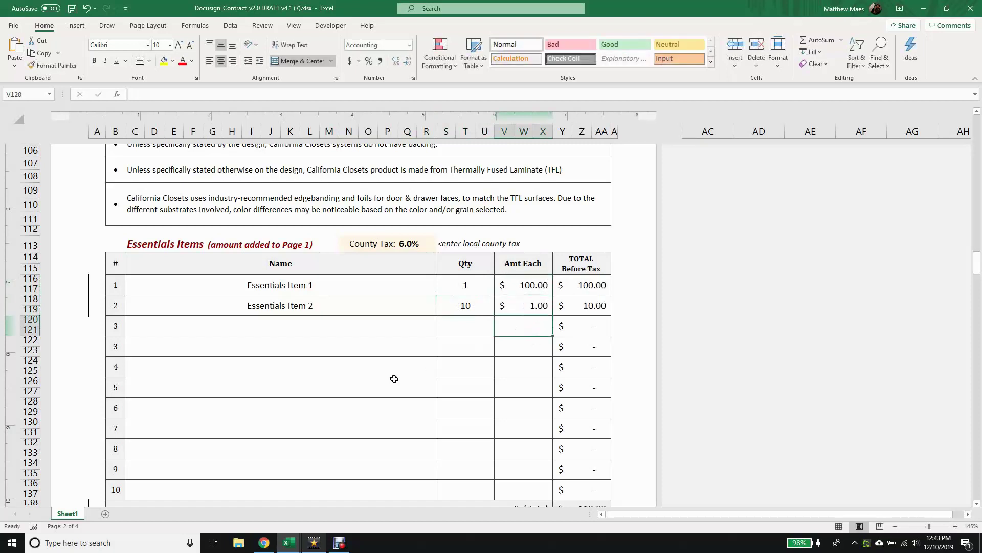
scroll(394, 379, down, 6)
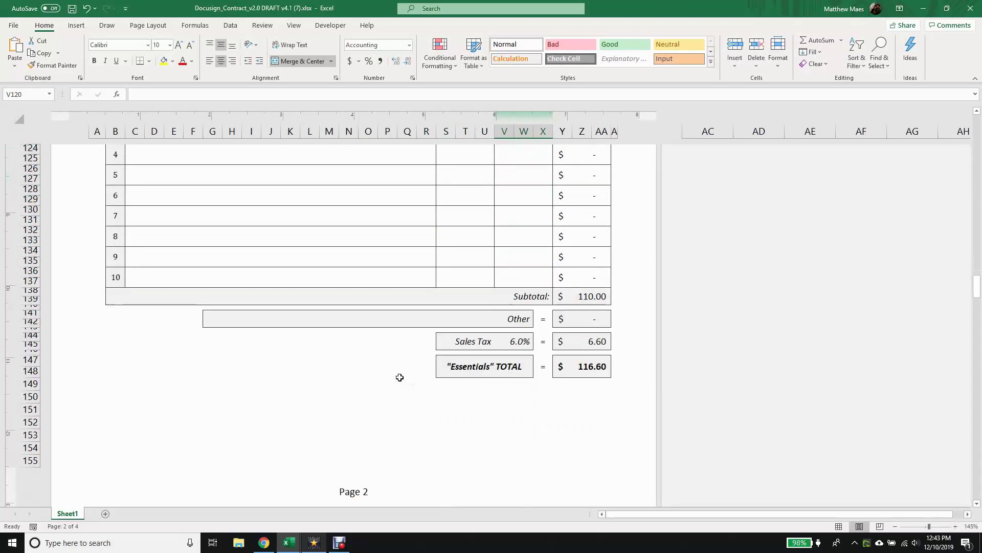
Review the Essentials subtotal, total and sales tax formulas.
click(599, 297)
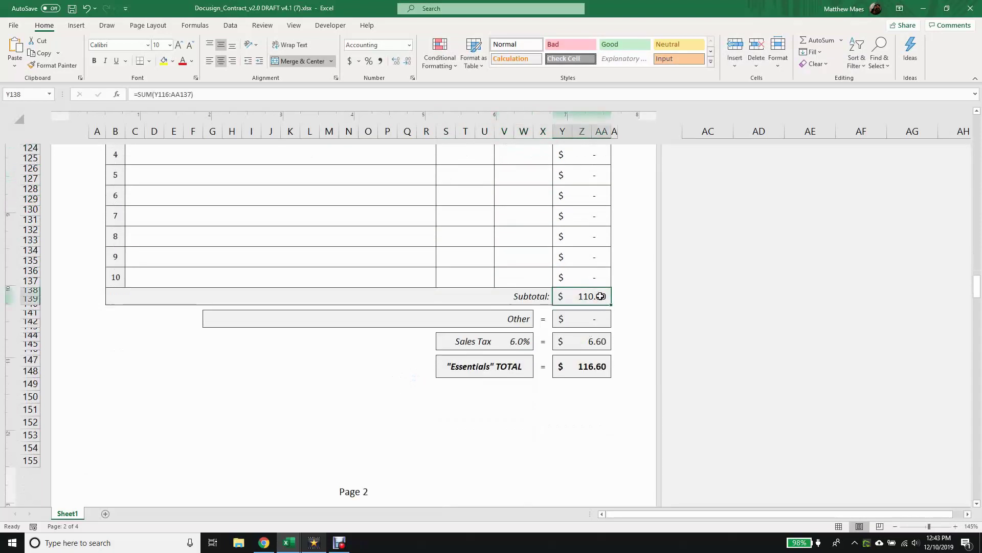
click(586, 364)
click(596, 339)
scroll(542, 425, up, 8)
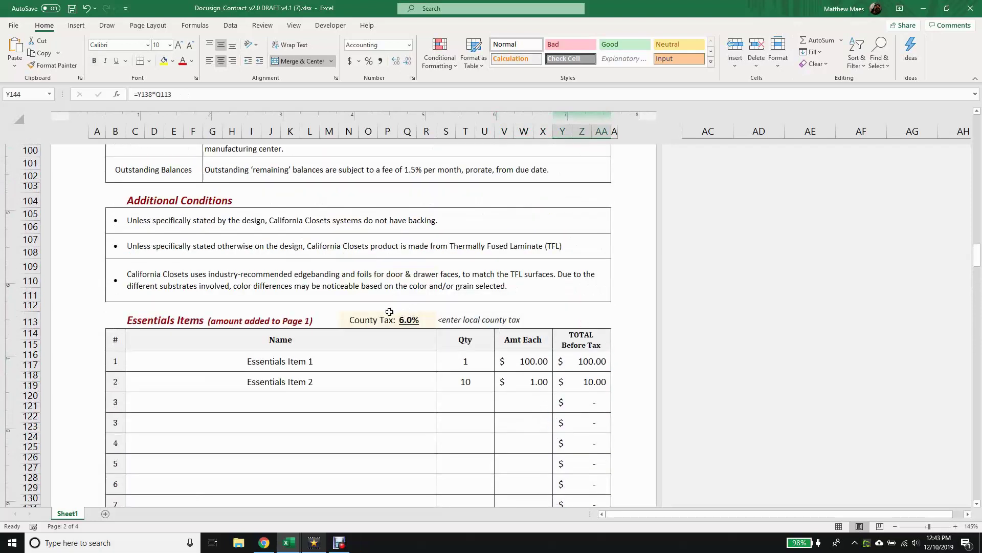
Change the county tax to 6.3% and verify the recalculated $6.93 sales tax.
click(399, 321)
text(6.3)
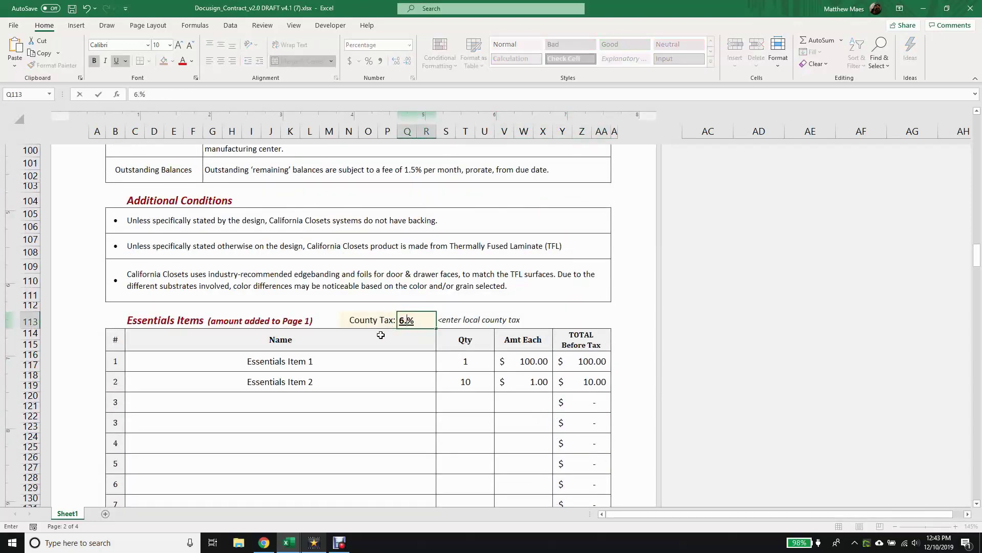
key(Return)
scroll(381, 335, down, 3)
scroll(381, 335, down, 4)
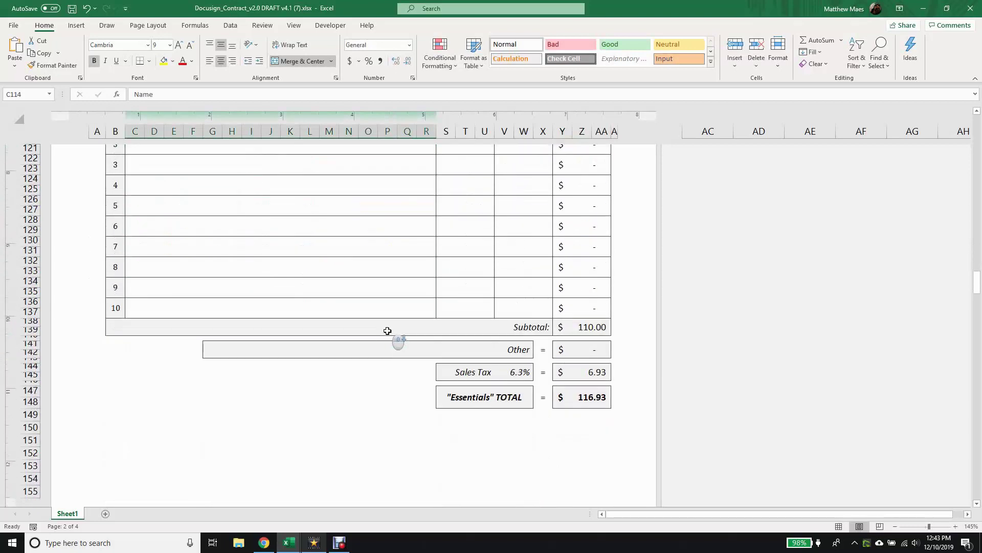
click(561, 378)
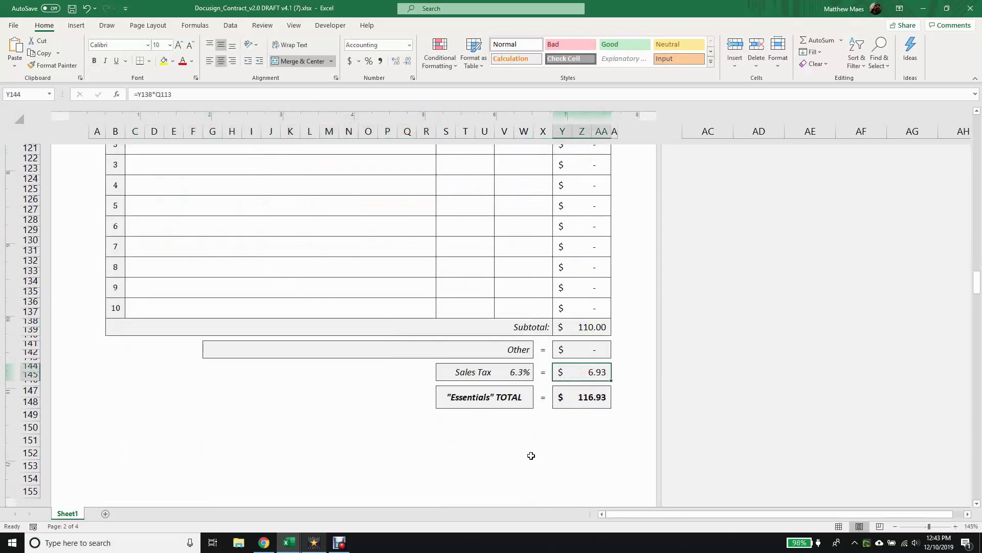
scroll(451, 362, up, 15)
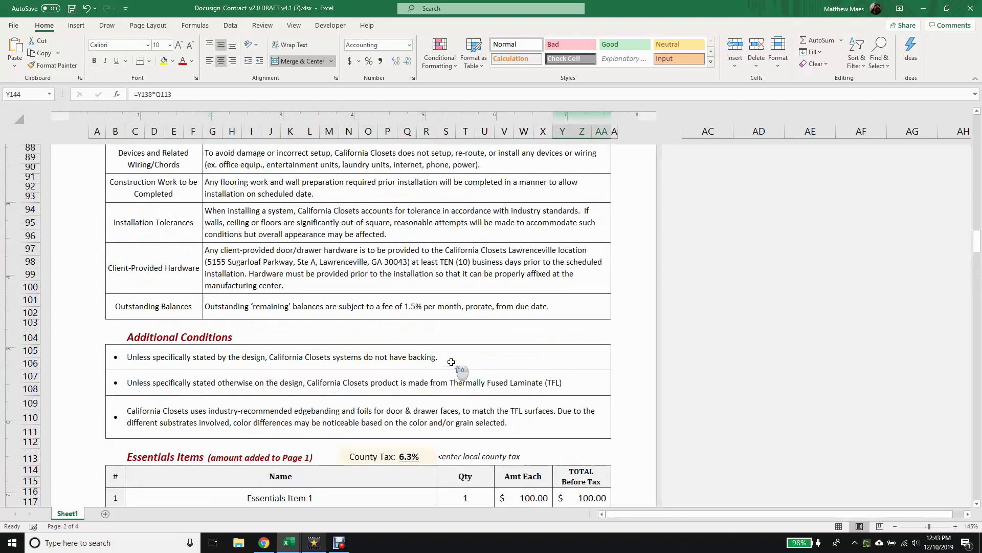
scroll(450, 360, up, 4)
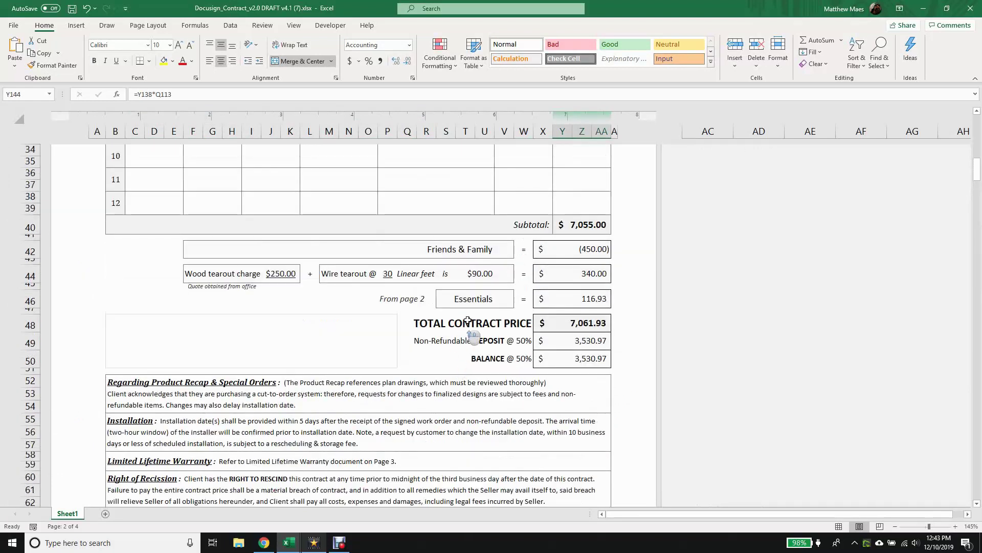
Confirm the contract total's Essentials line pulls 116.93 from page 2, then scroll to Baseboard.
click(482, 298)
click(576, 295)
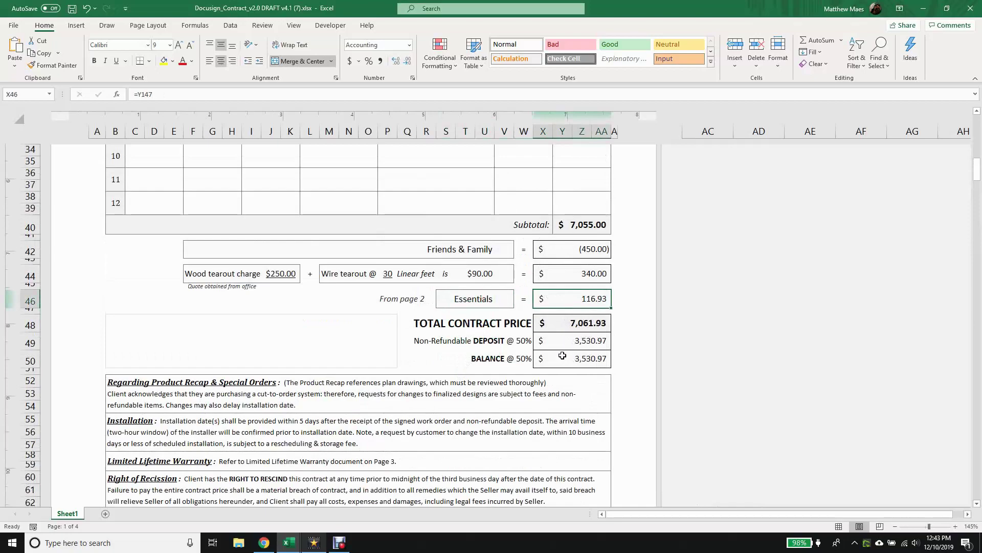
scroll(559, 372, down, 20)
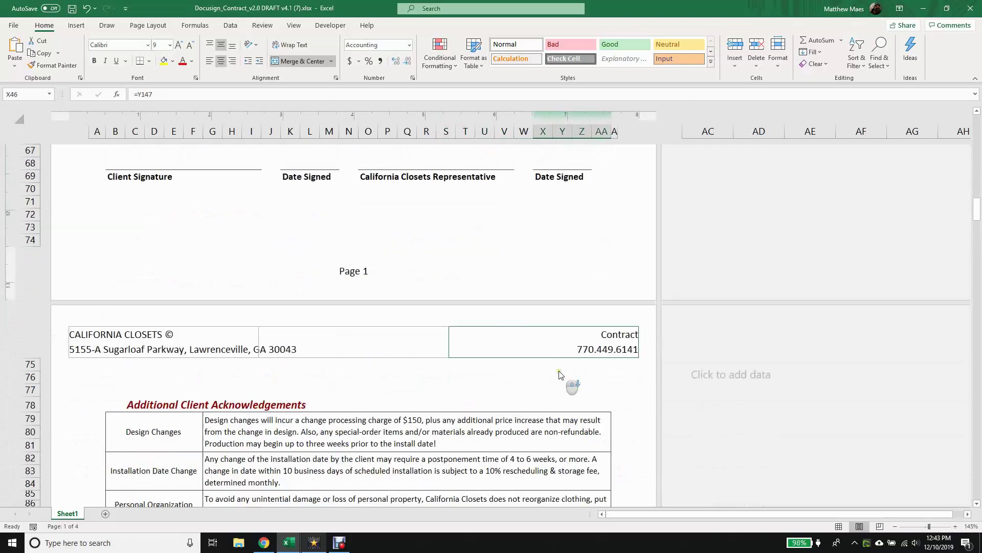
scroll(559, 369, down, 13)
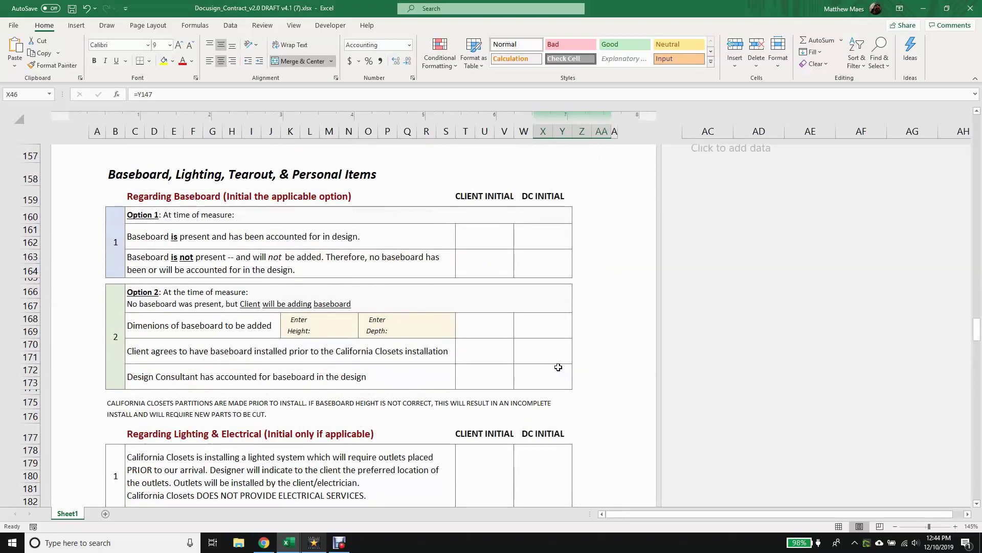
Enter baseboard height 5.5 and depth 0.5" in the Option 2 cells.
click(327, 322)
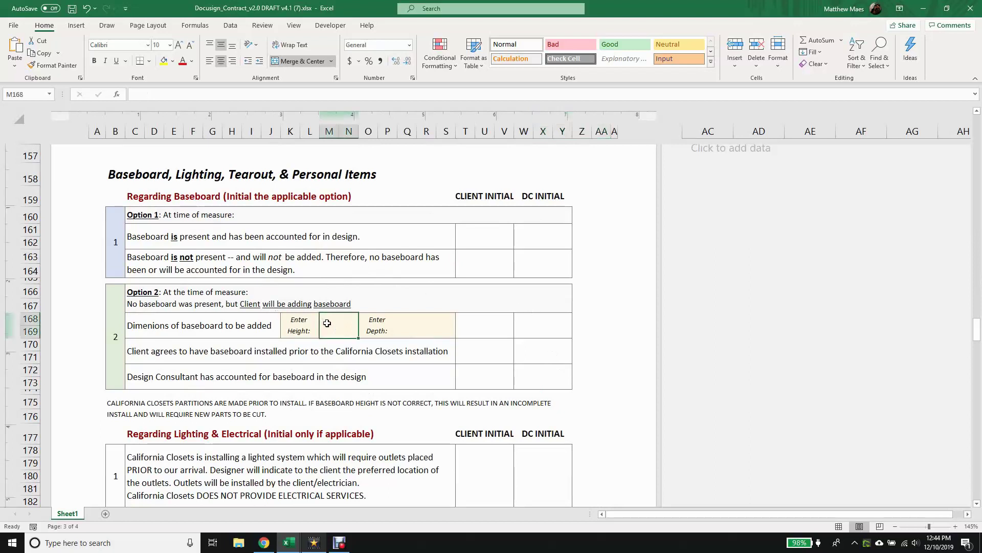
text(5.5)
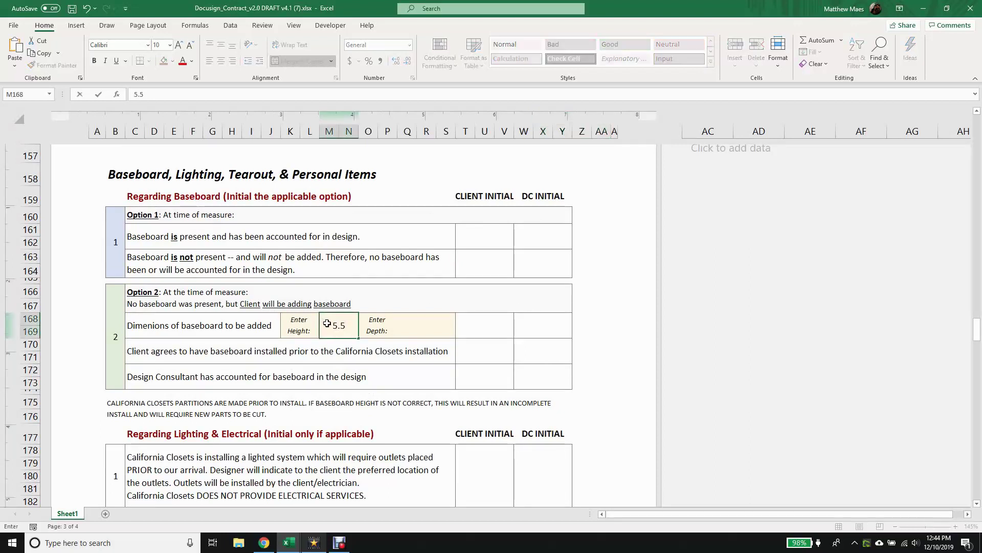
key(Tab)
text(0.)
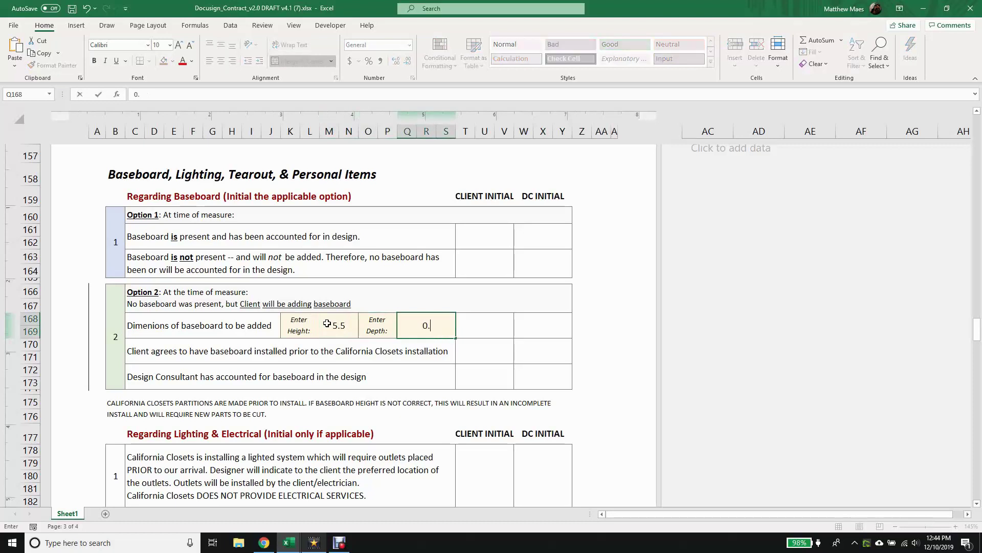
text(5")
key(Return)
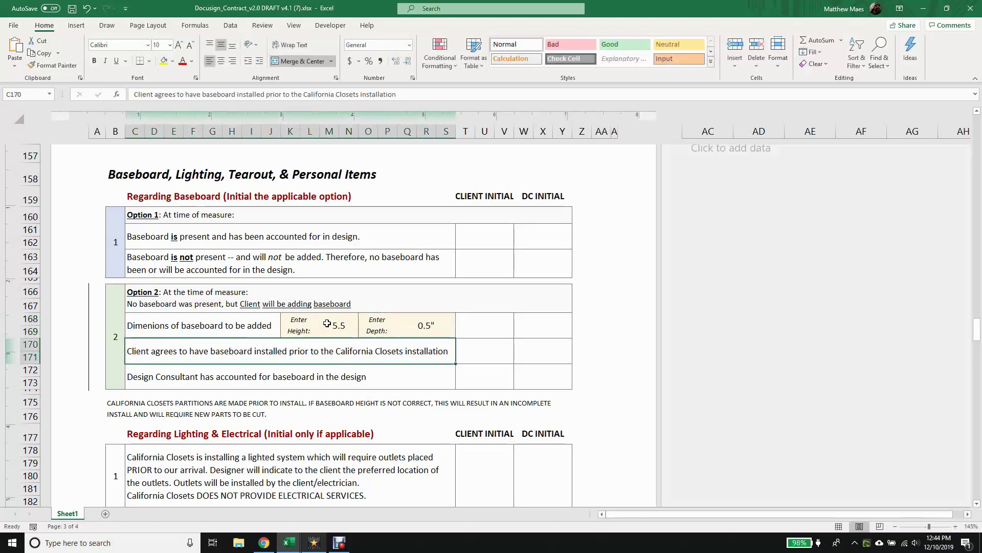
scroll(391, 368, down, 6)
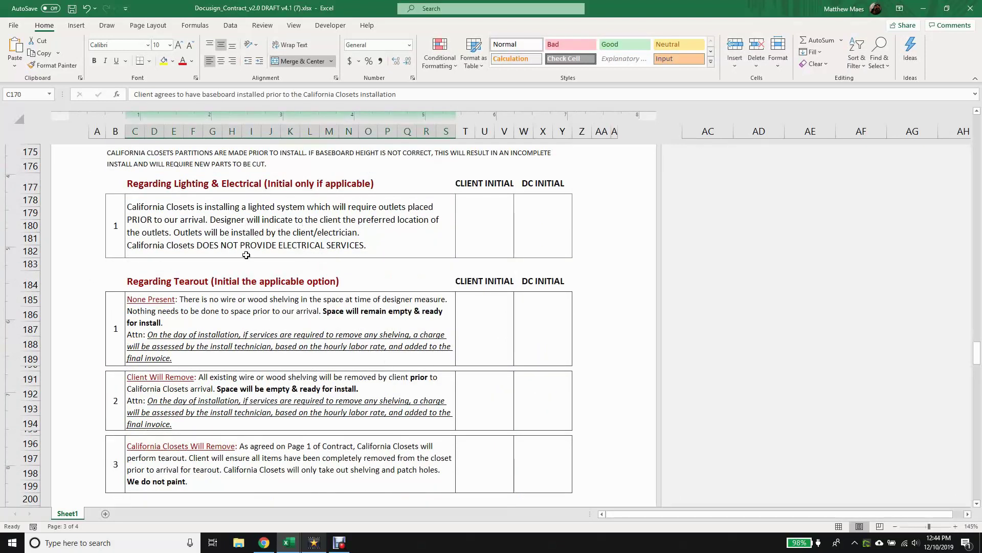
Review the Tearout, Personal Items and warranty pages, then select empty rows 210 through 216.
scroll(283, 257, down, 3)
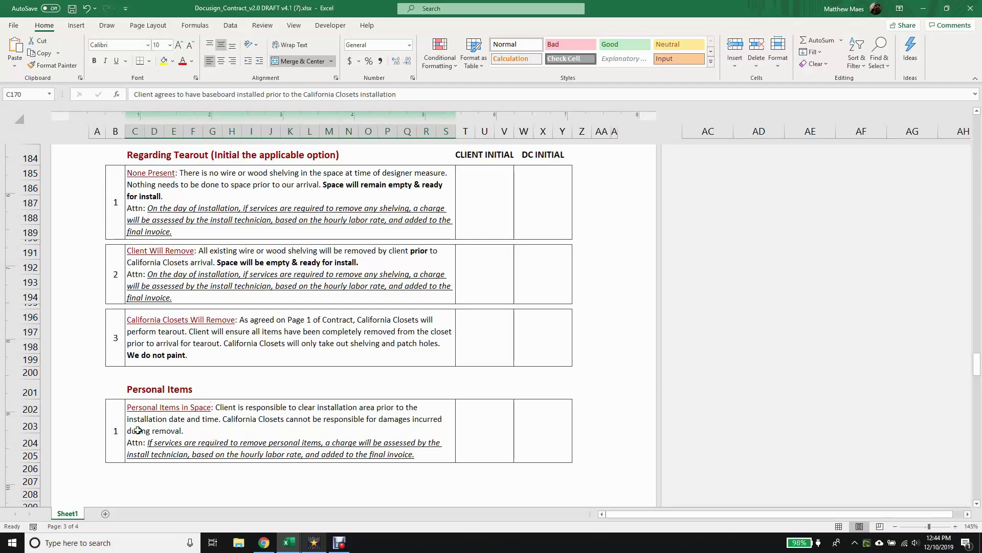
scroll(157, 446, down, 17)
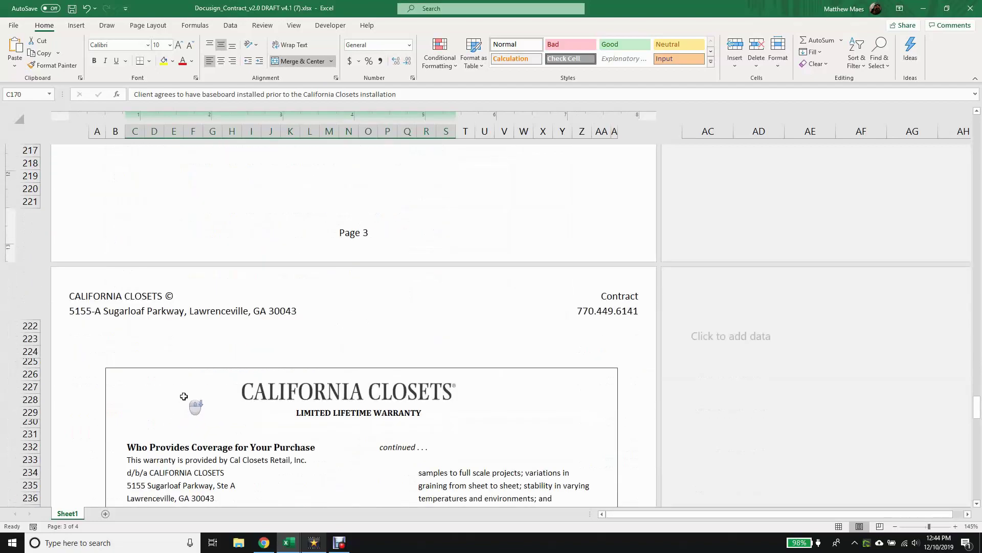
scroll(185, 388, down, 13)
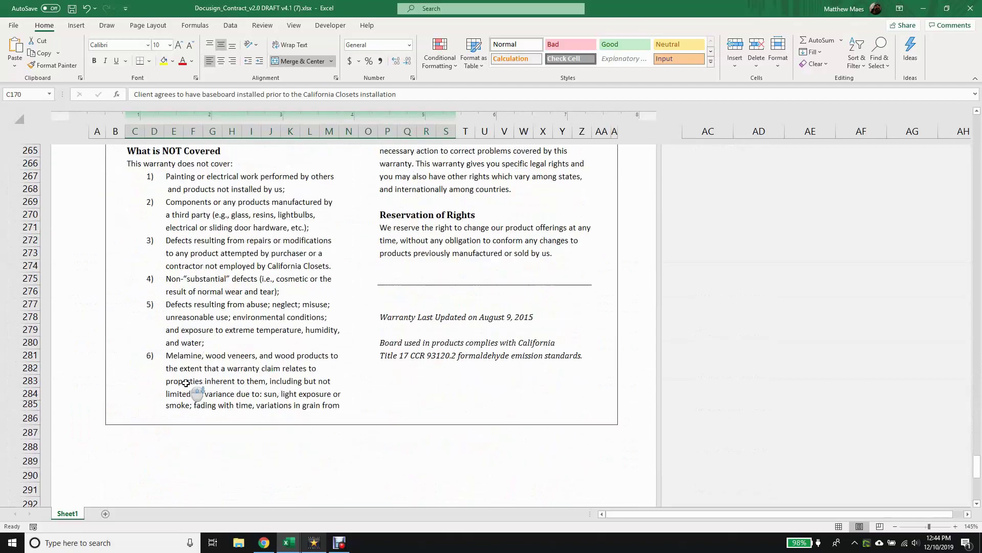
scroll(187, 382, up, 17)
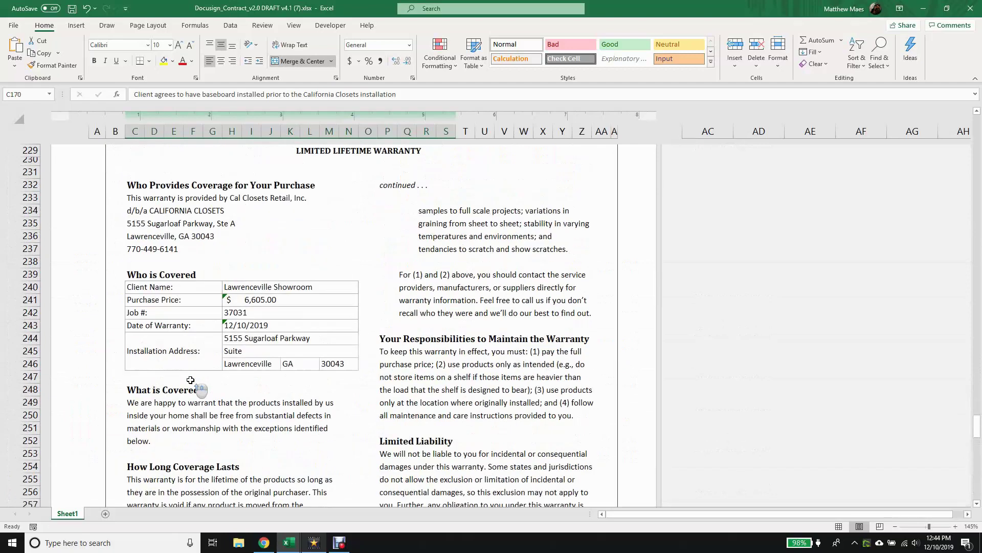
scroll(190, 379, up, 6)
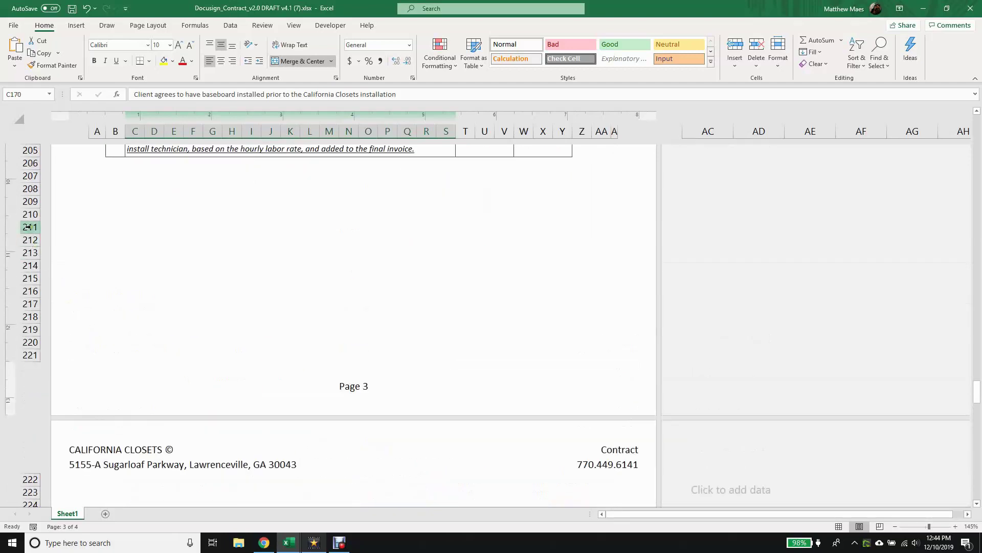
drag(30, 214, 31, 291)
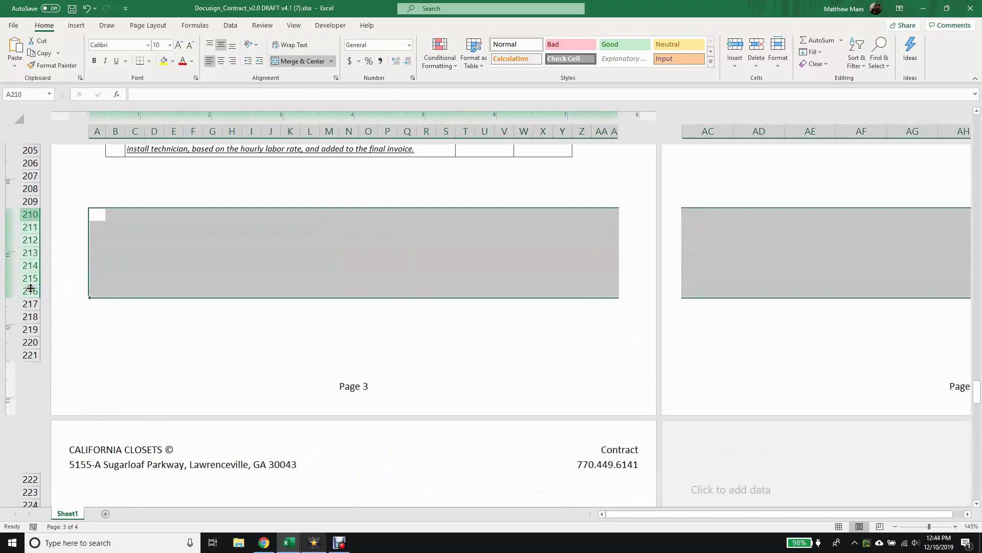
right_click(31, 262)
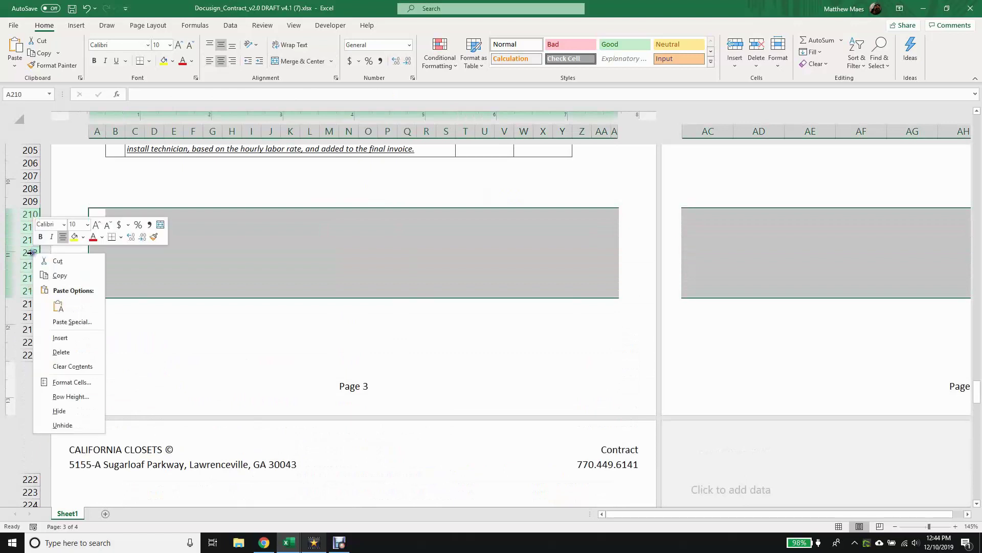
click(57, 358)
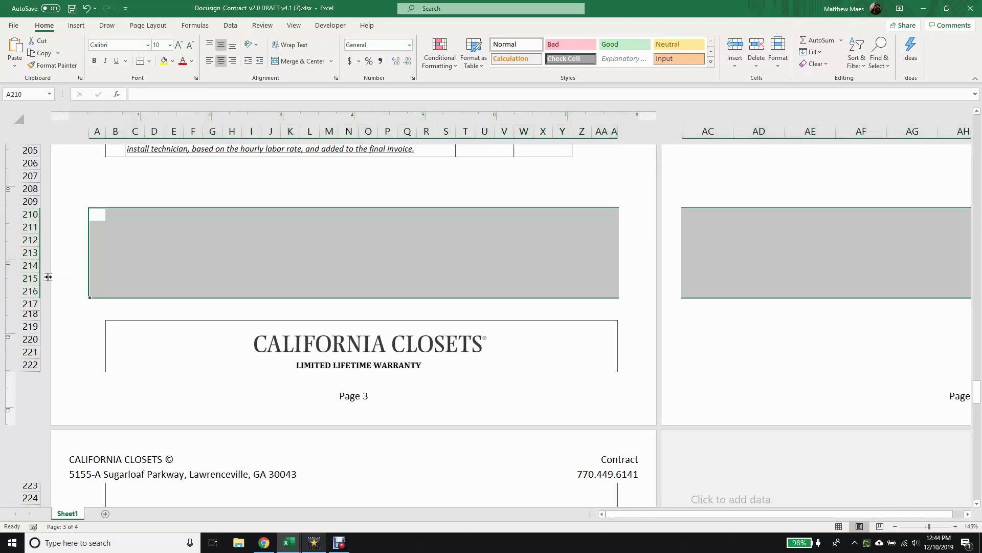
key(ctrl+z)
click(156, 294)
Scroll back to page 1 and check the client signature and date signed fields.
scroll(215, 314, up, 20)
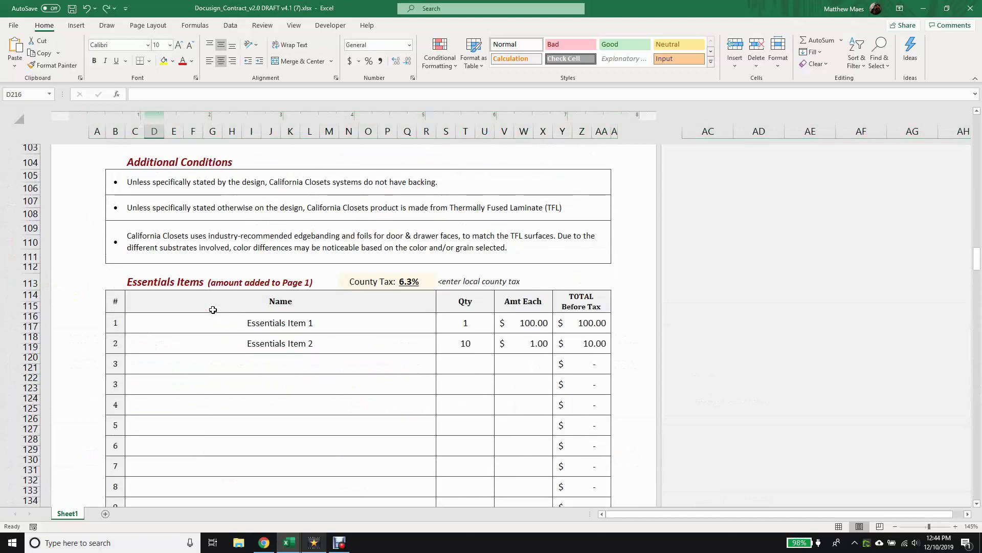
scroll(213, 309, down, 10)
scroll(213, 310, up, 20)
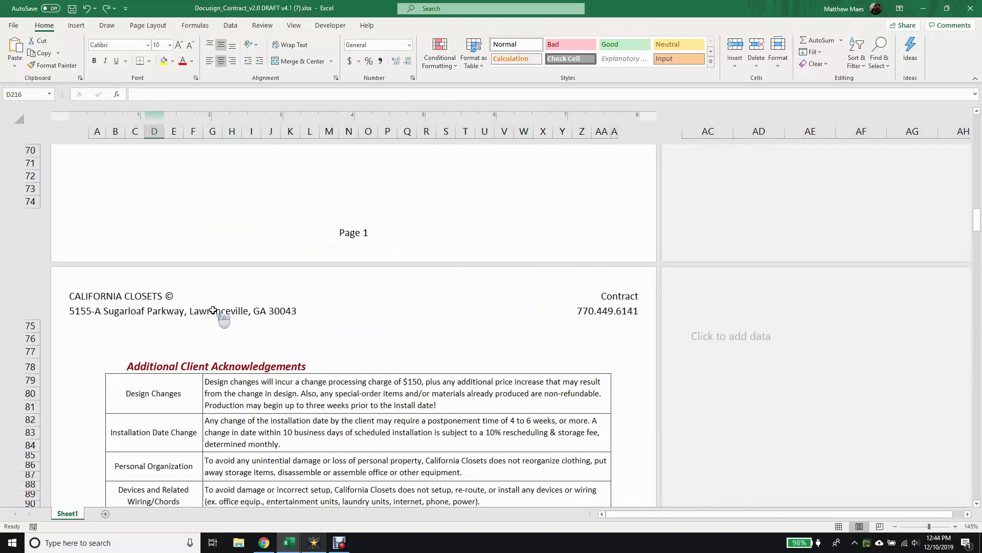
scroll(213, 310, up, 9)
click(130, 449)
click(290, 441)
Check the representative's signature and date fields and the empty box beside the totals, then show the hidden tray icons.
click(387, 437)
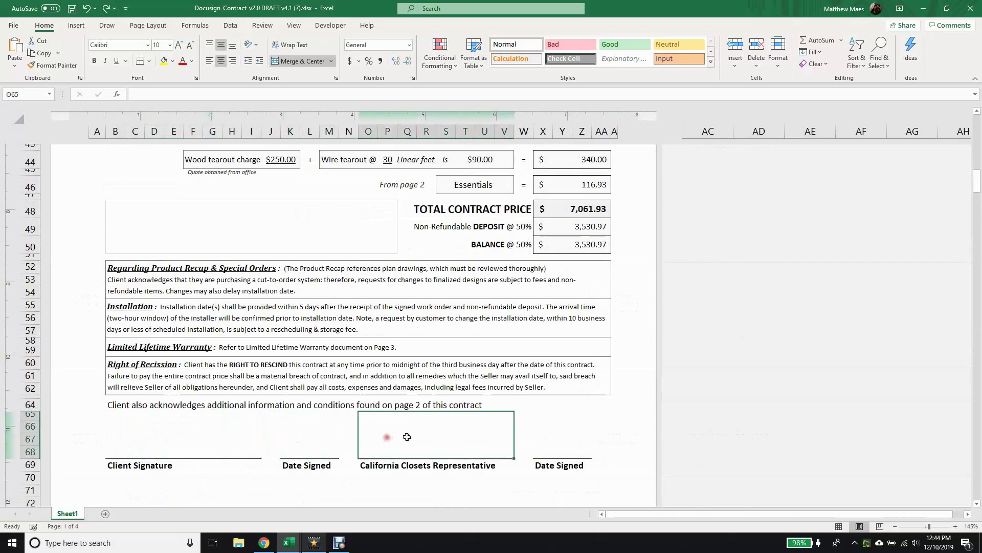
click(559, 436)
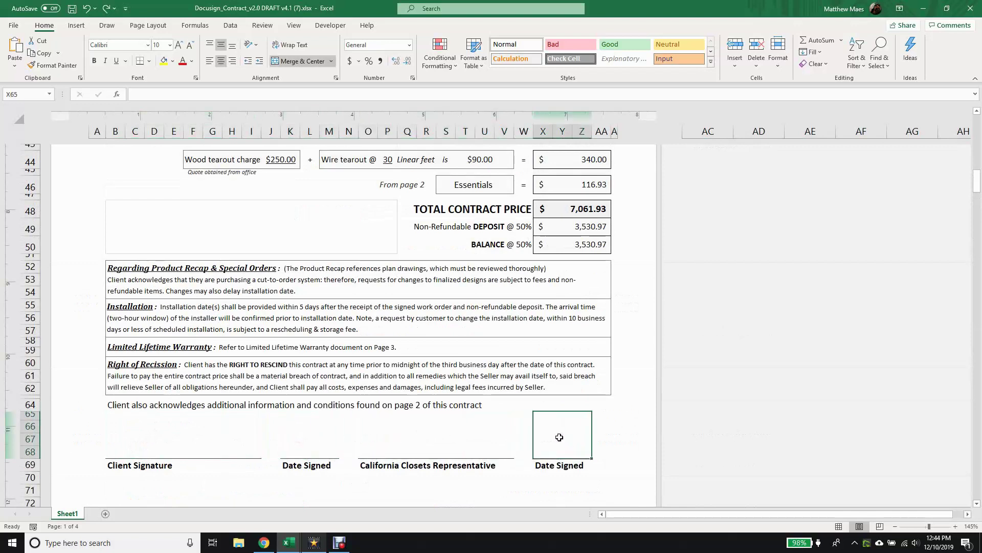
click(285, 228)
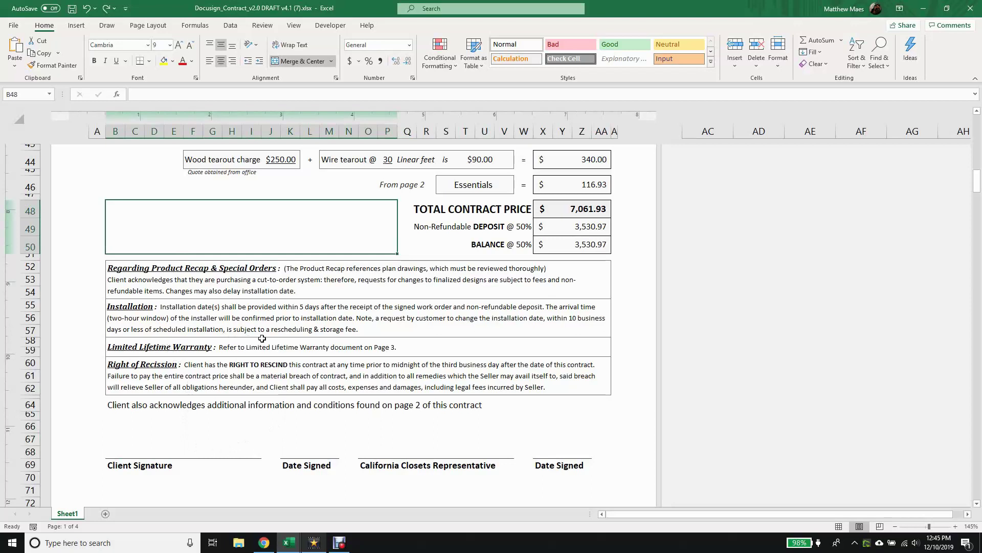
click(855, 542)
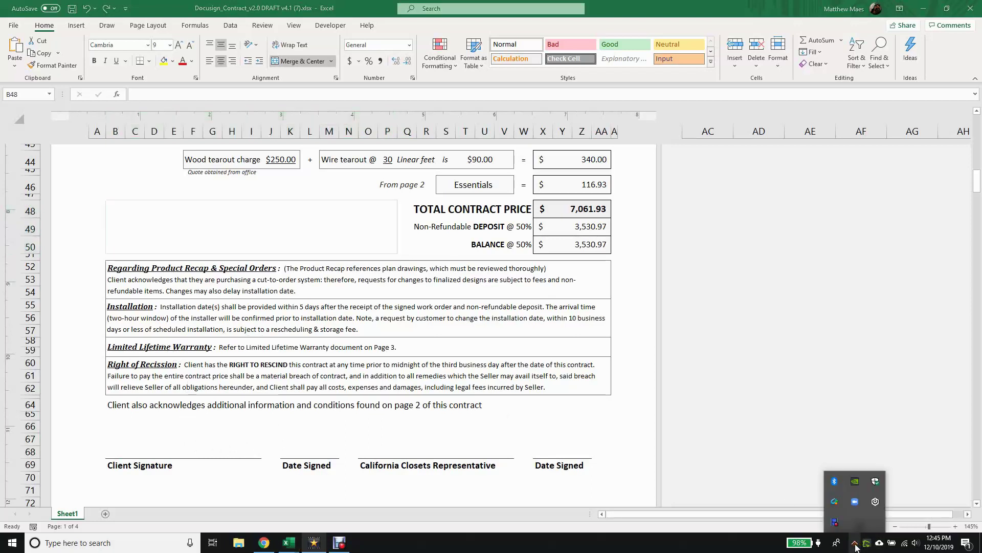